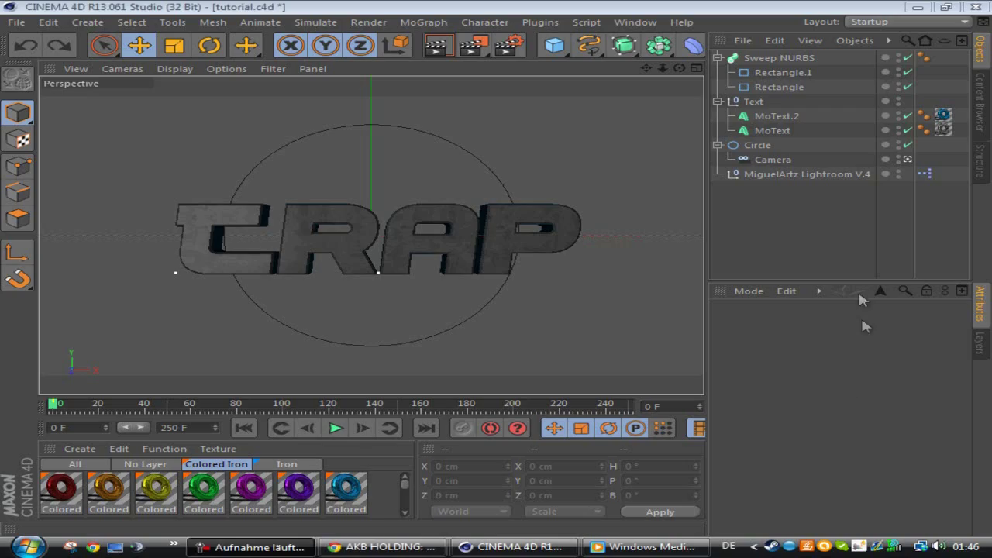
Play the existing animation as a preview, stop it and return to frame 0
left_click(335, 429)
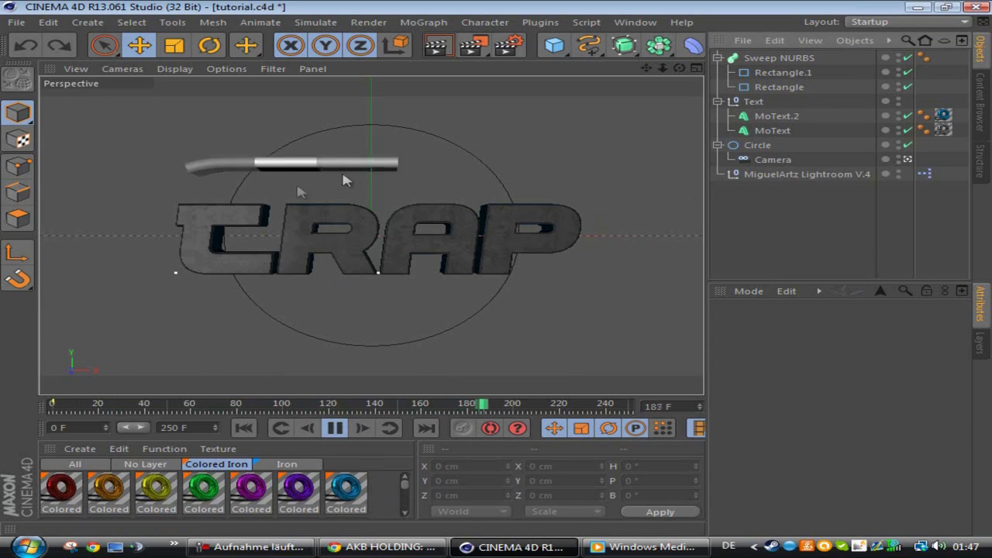
left_click(335, 428)
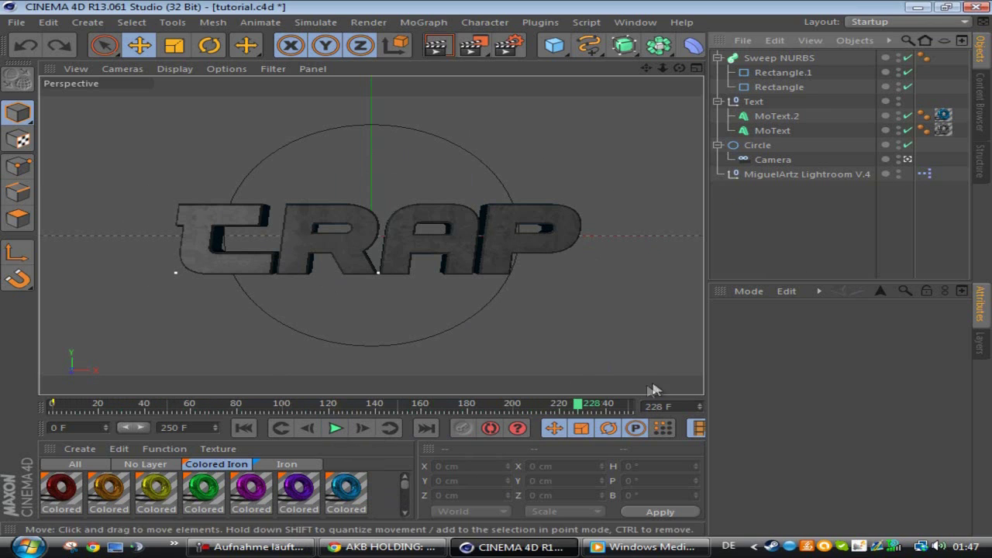
left_click_drag(583, 404, 52, 404)
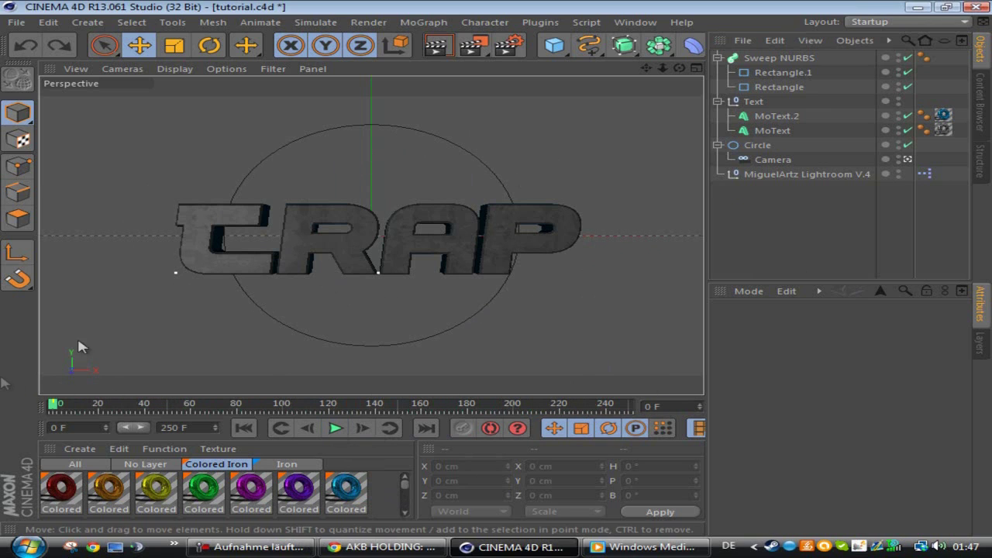
Delete the existing Sweep NURBS with its rectangles and add a new empty Sweep NURBS
left_click(778, 58)
key("Delete")
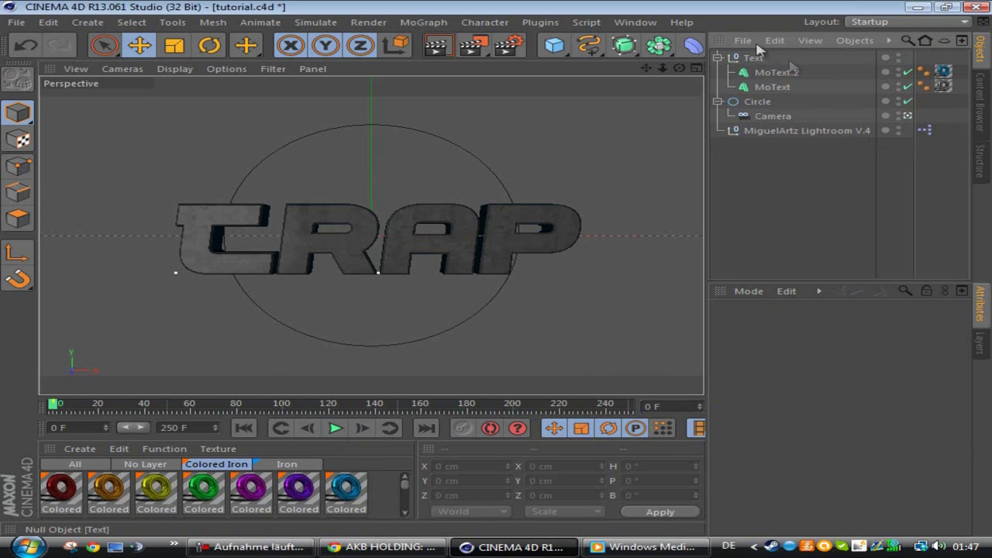
left_click(625, 45)
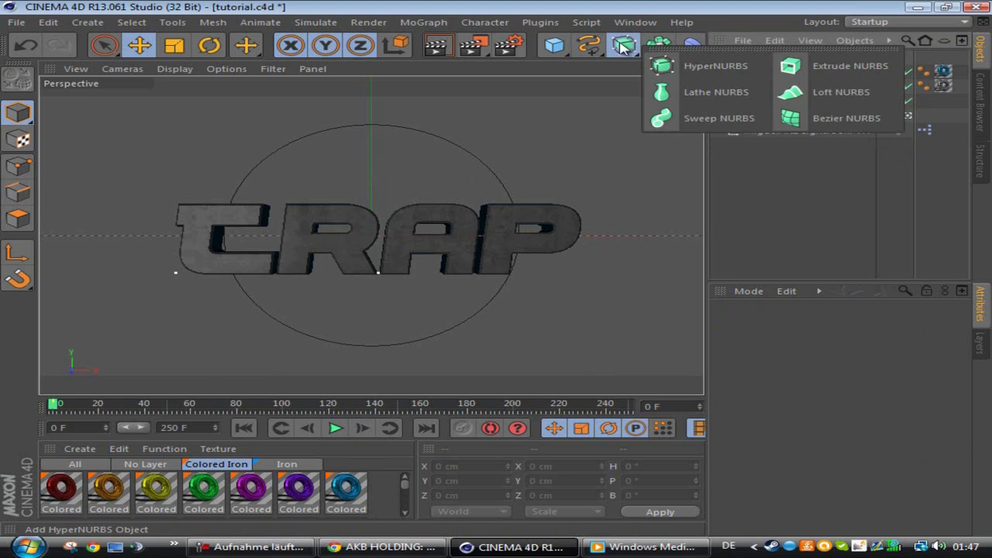
left_click(703, 114)
Create a rectangle spline, duplicate it, and nest both rectangles inside the Sweep NURBS
left_click(590, 45)
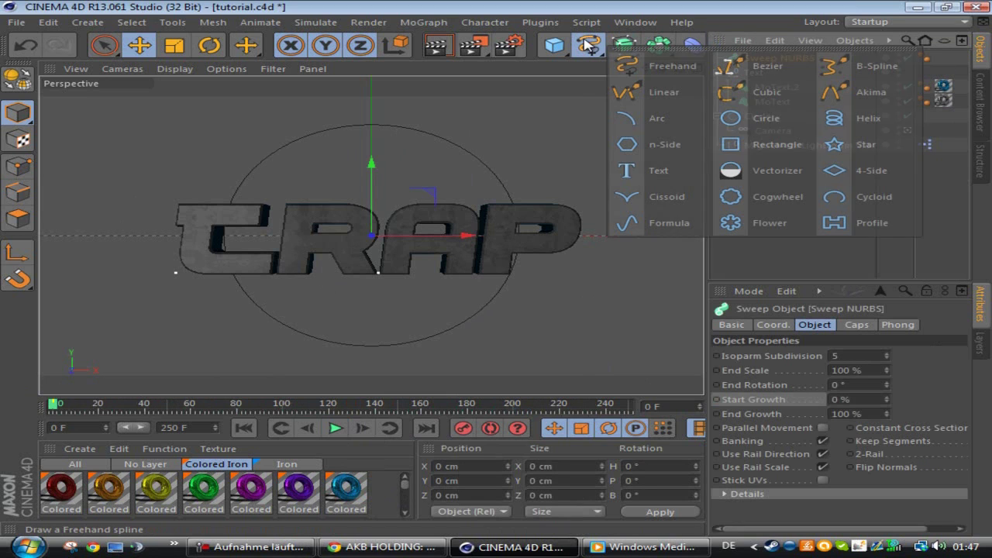
left_click(756, 153)
key("ctrl+c")
key("ctrl+v")
left_click(769, 69, "ctrl")
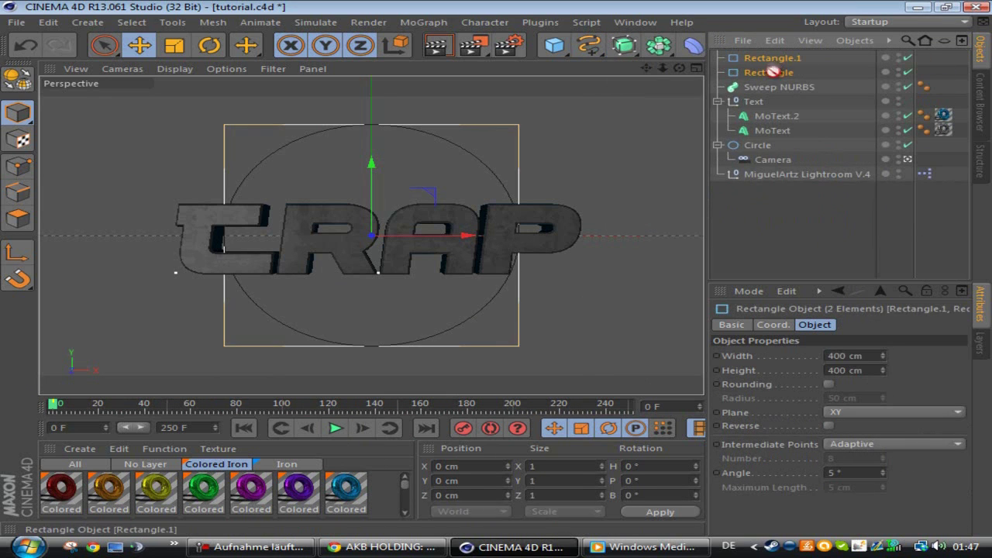
left_click_drag(779, 90, 779, 88)
Set the profile spline Rectangle.1 to 20 cm width and 70 cm height
left_click(783, 72)
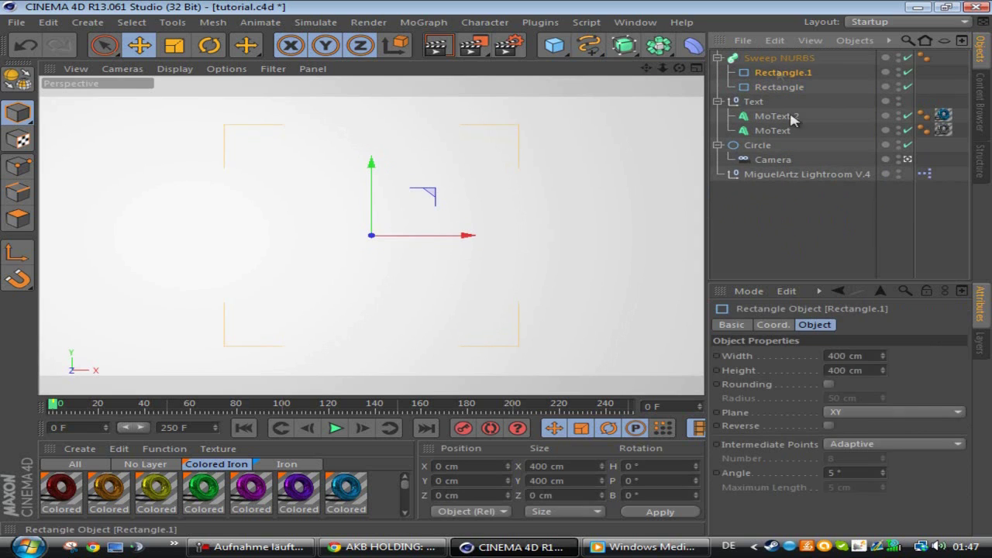
left_click(853, 357)
type("2")
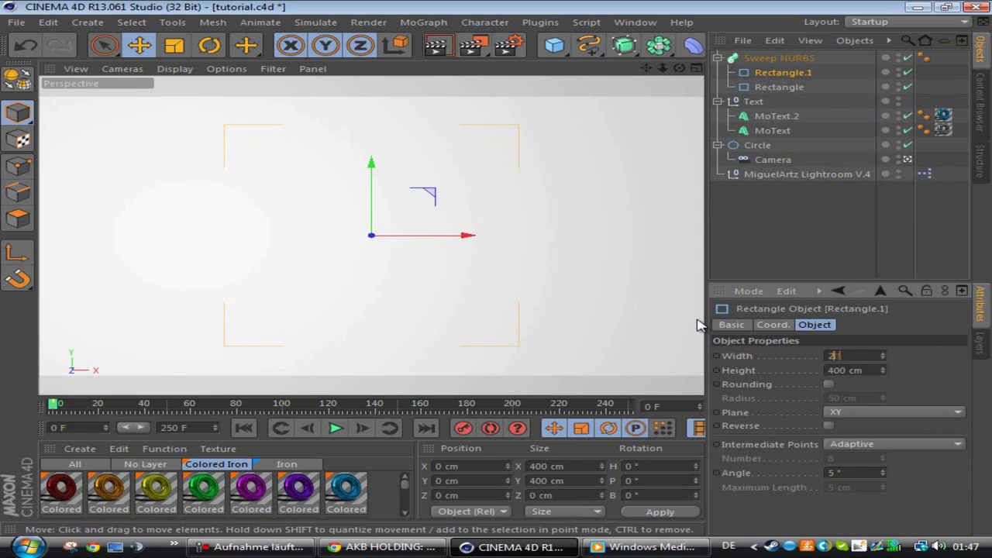
type("0")
key("Return")
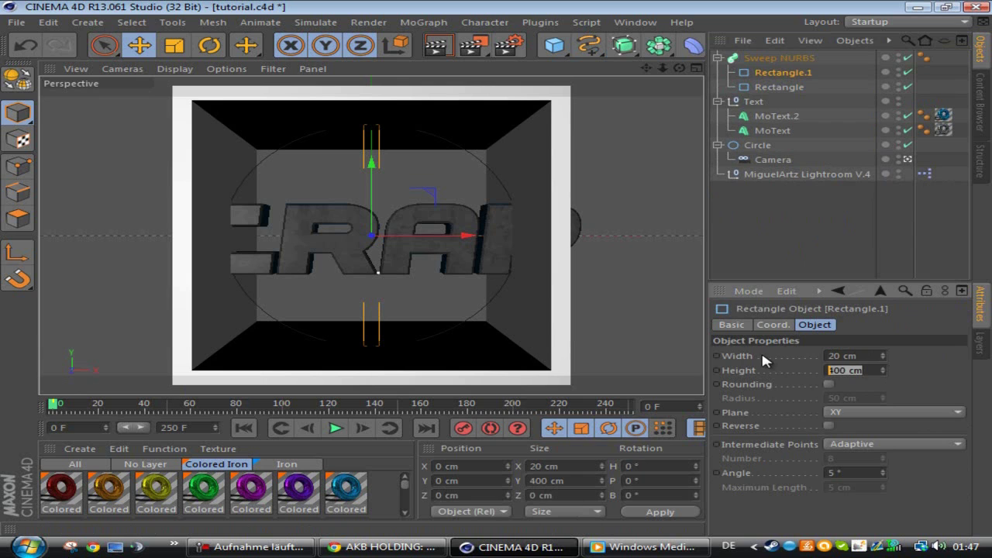
type("70")
key("Return")
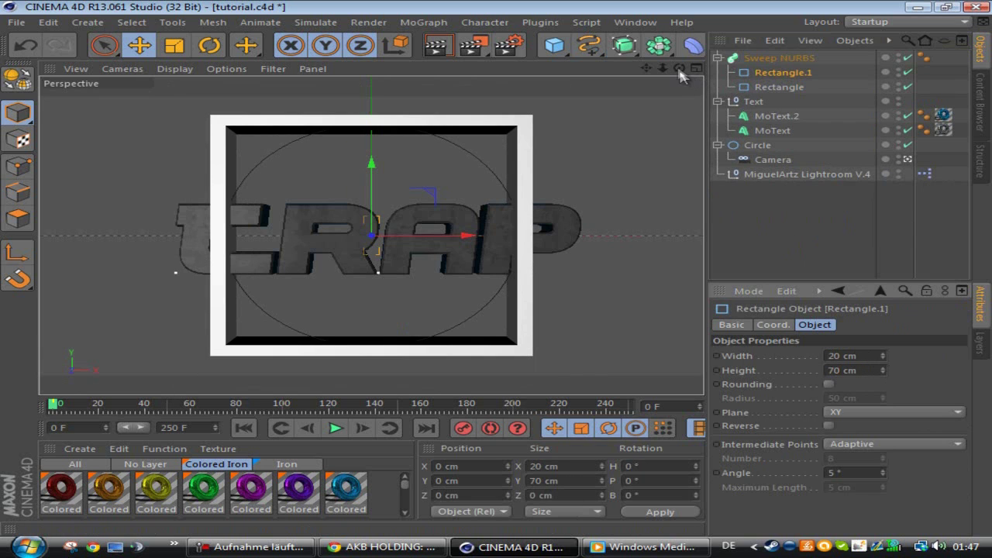
Move the path spline Rectangle along Z to about 23 cm so the frame lines up with the text's depth
left_click_drag(680, 69, 496, 271)
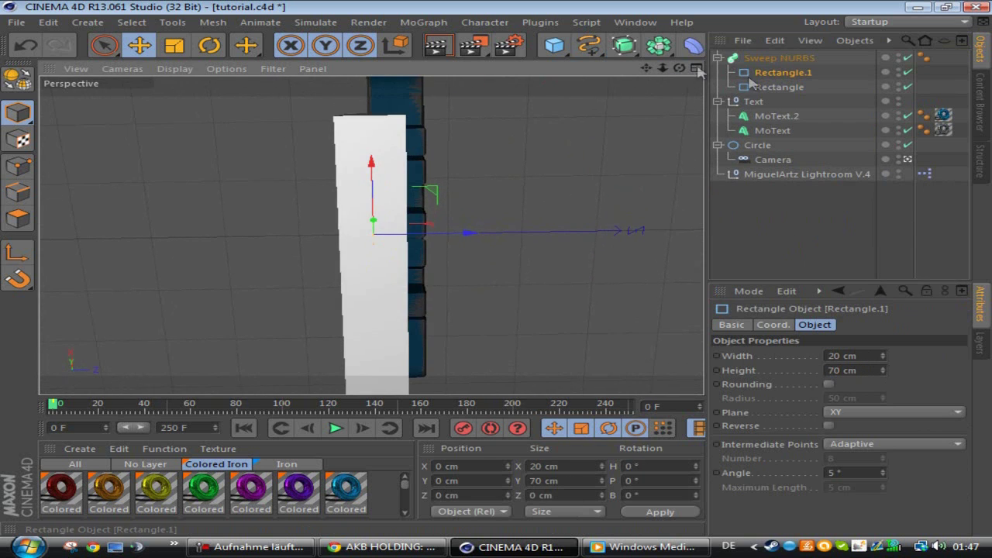
left_click(780, 87)
mouse_move(457, 234)
left_mouse_down()
mouse_move(473, 245)
mouse_move(468, 234)
left_mouse_up()
left_click(792, 261)
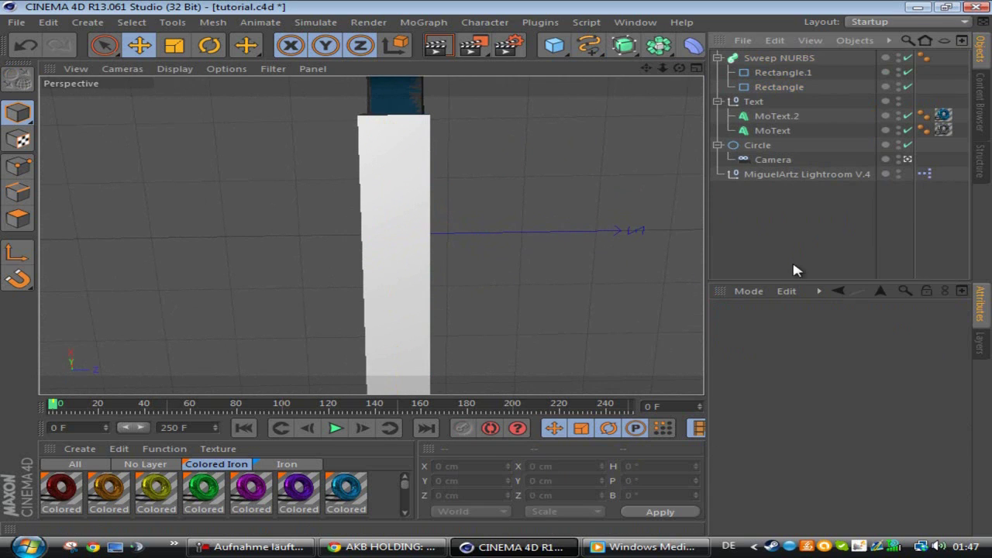
left_click(296, 412)
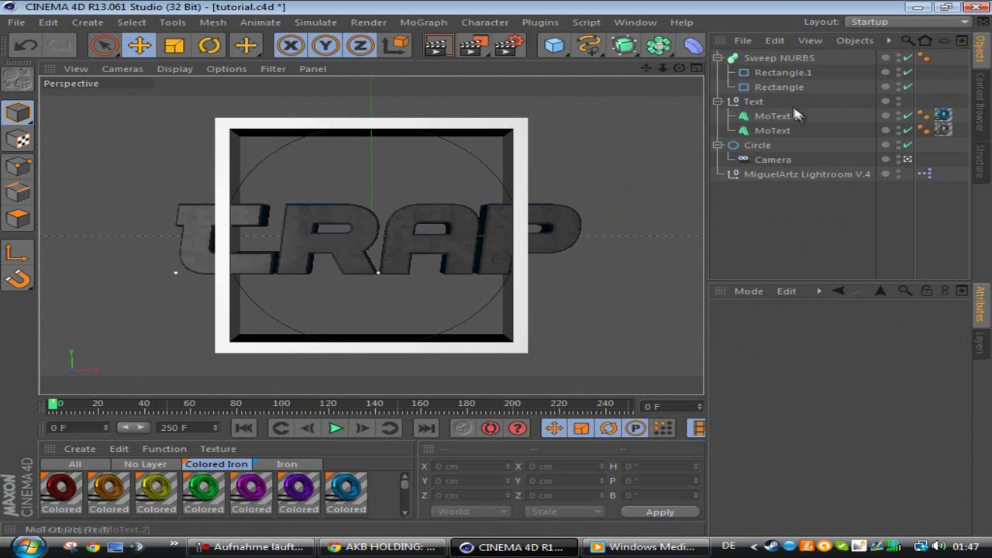
Widen the path Rectangle to 694 cm and shift it to about 8 cm in X so it encloses the text
left_click(781, 87)
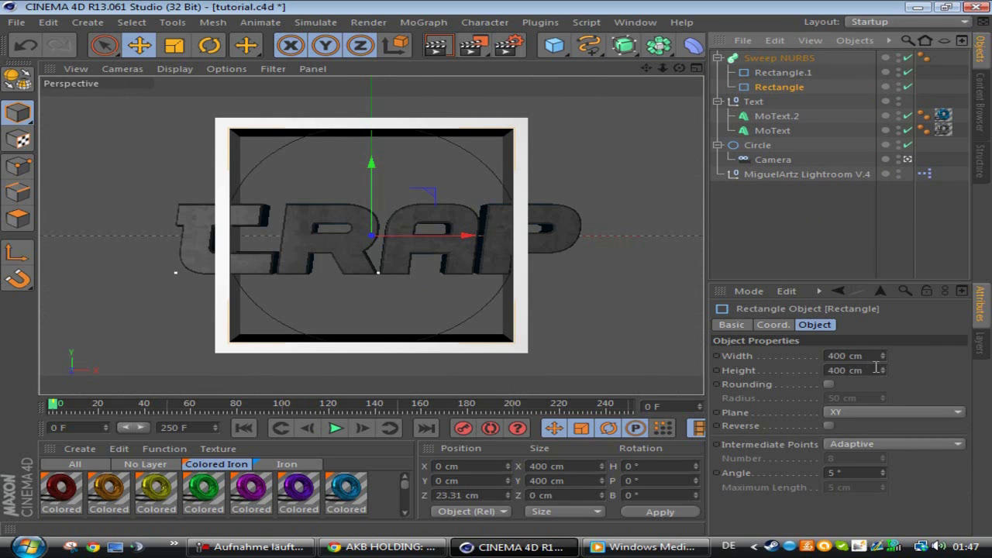
mouse_move(882, 357)
left_mouse_down()
mouse_move(885, 347)
mouse_move(887, 359)
left_mouse_up()
left_click_drag(461, 235, 465, 241)
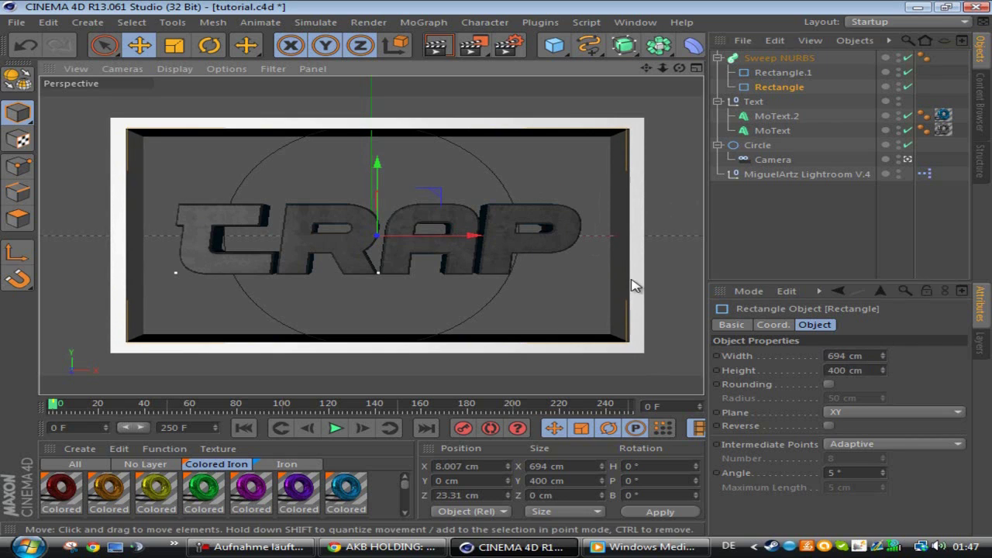
left_click(782, 235)
Reduce the path Rectangle's height to 278 cm and lower it to about -2.8 cm in Y
left_click(791, 89)
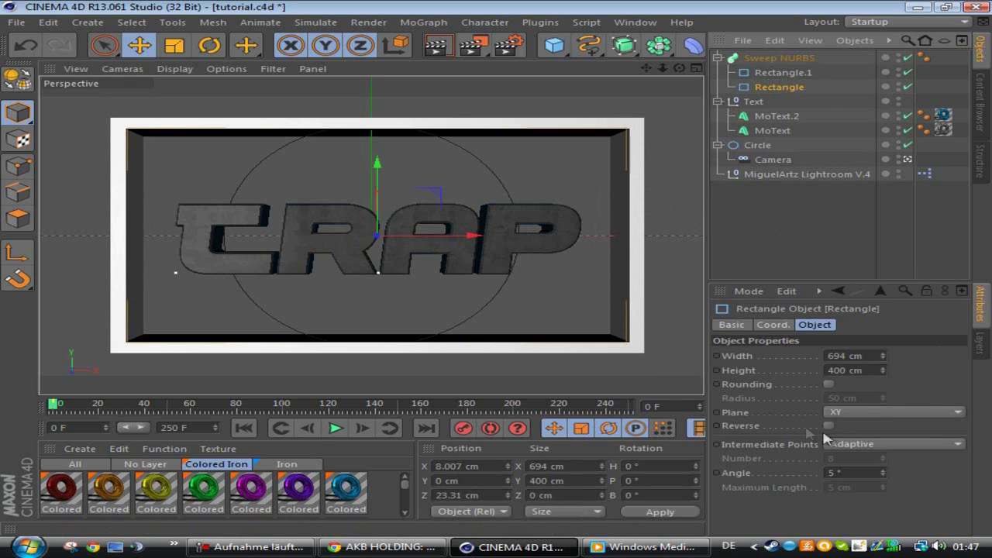
left_click_drag(883, 370, 881, 366)
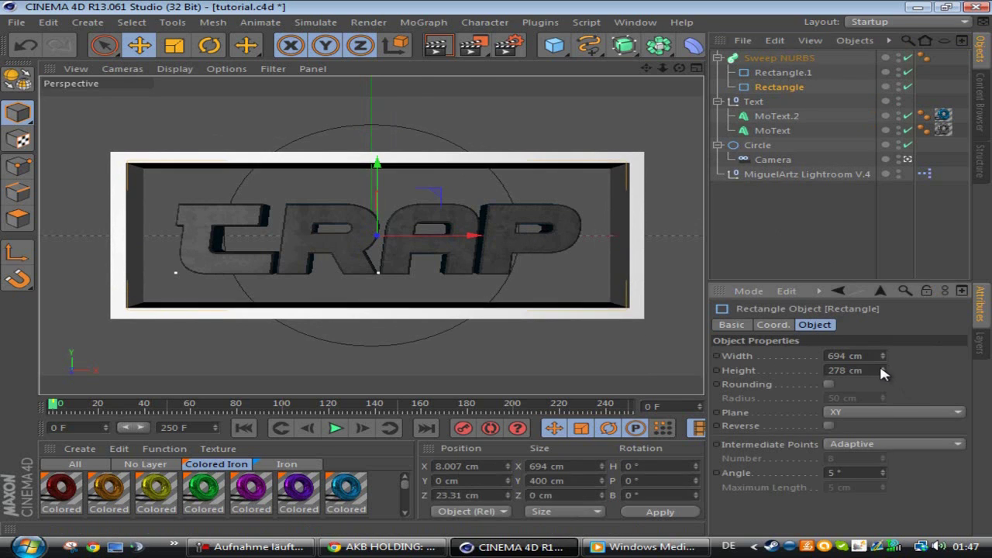
left_click_drag(377, 177, 380, 187)
left_click(743, 214)
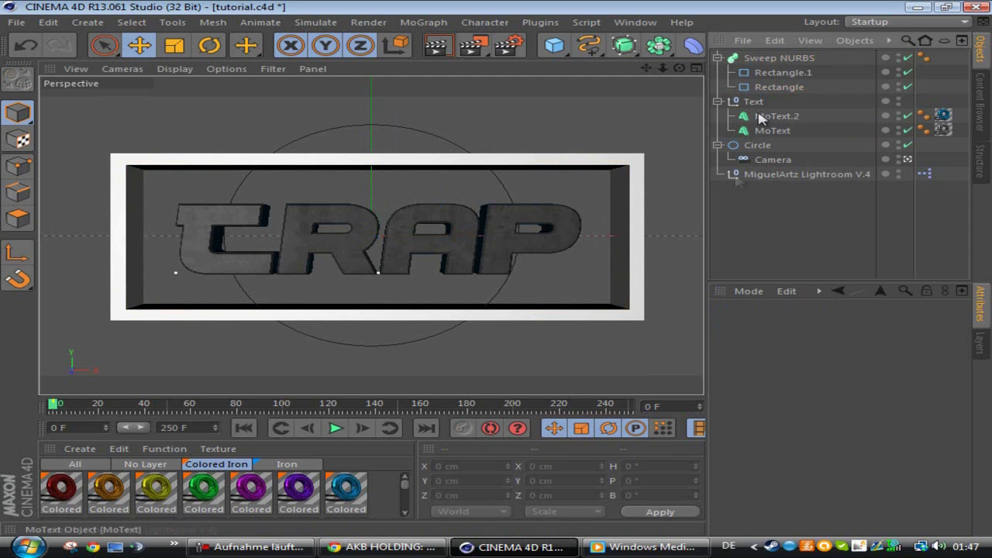
Enable Rounding on both Rectangle.1 and Rectangle together
left_click(783, 73)
left_click(780, 87, "shift")
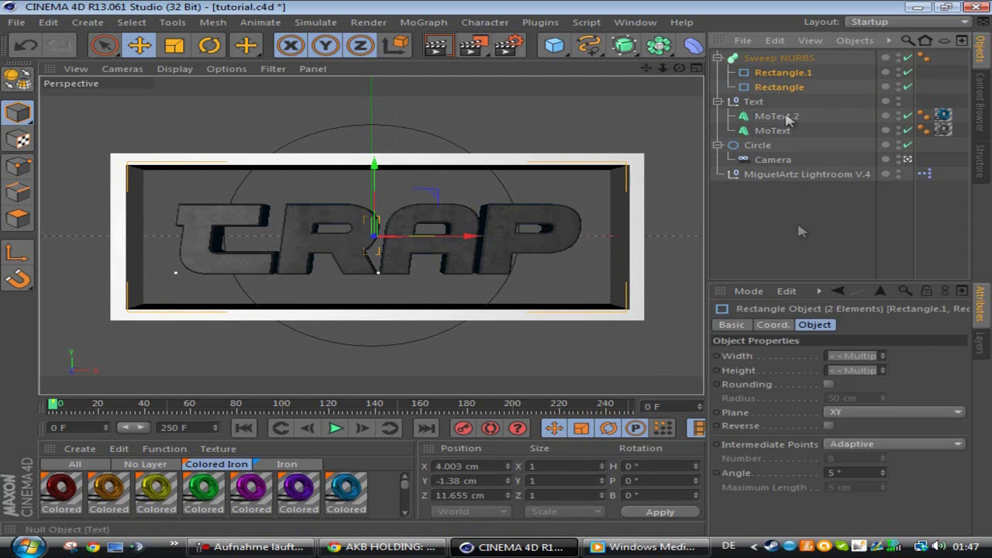
left_click(829, 384)
left_click(773, 248)
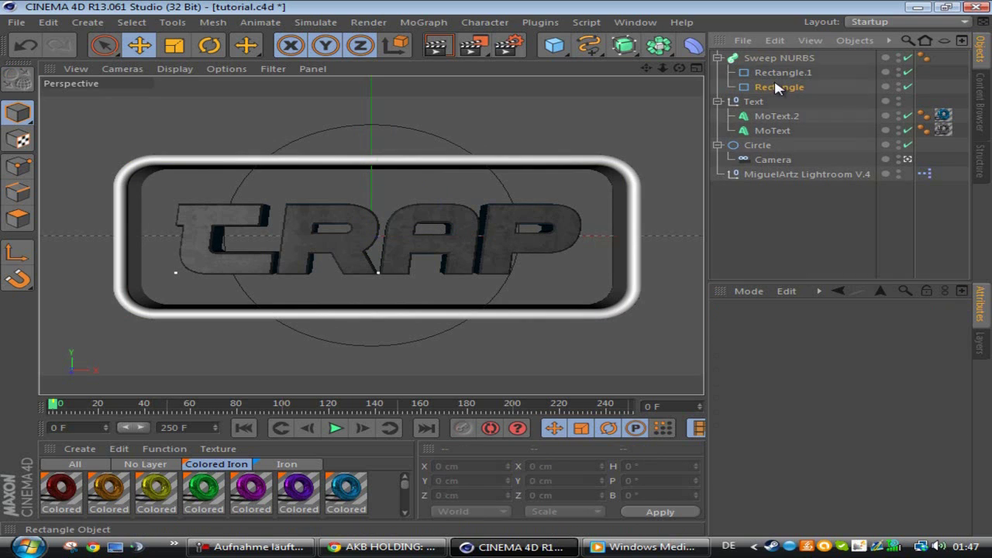
Increase the path Rectangle's rounding radius to 139 cm for fully rounded frame ends
left_click(780, 86)
mouse_move(884, 401)
left_mouse_down()
mouse_move(879, 376)
mouse_move(882, 391)
left_mouse_up()
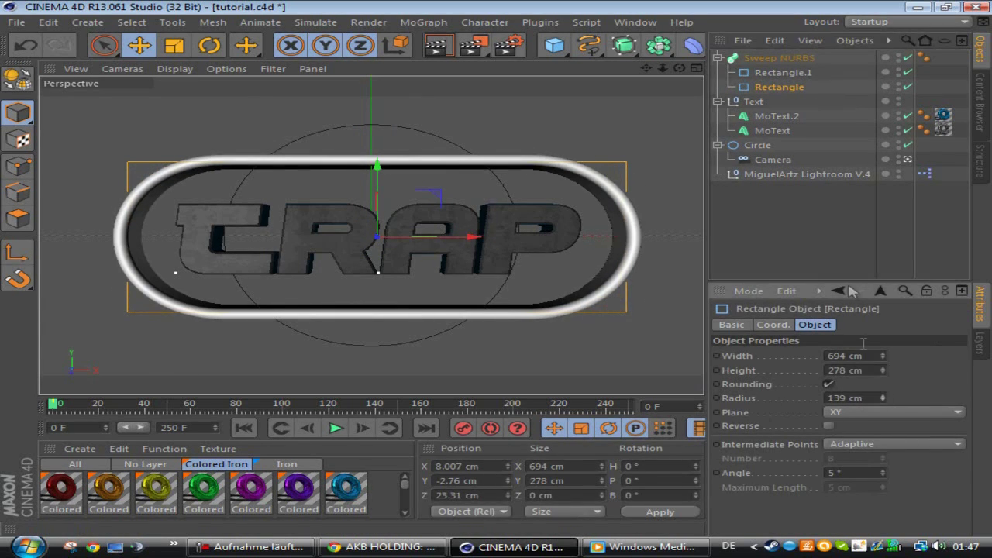
left_click(813, 211)
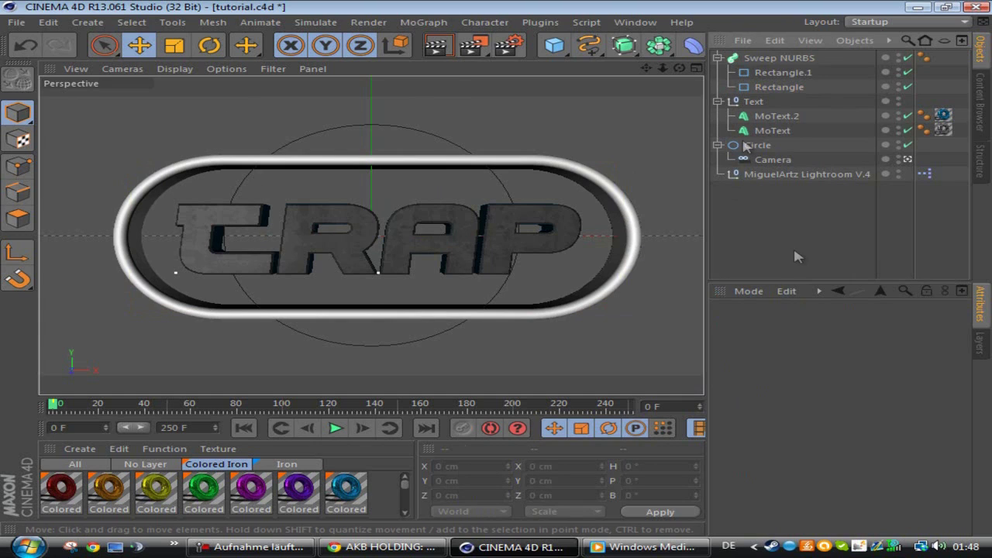
Set the Sweep NURBS's End Growth to 0 % at frame 0 and record a keyframe on Start Growth
left_click(775, 59)
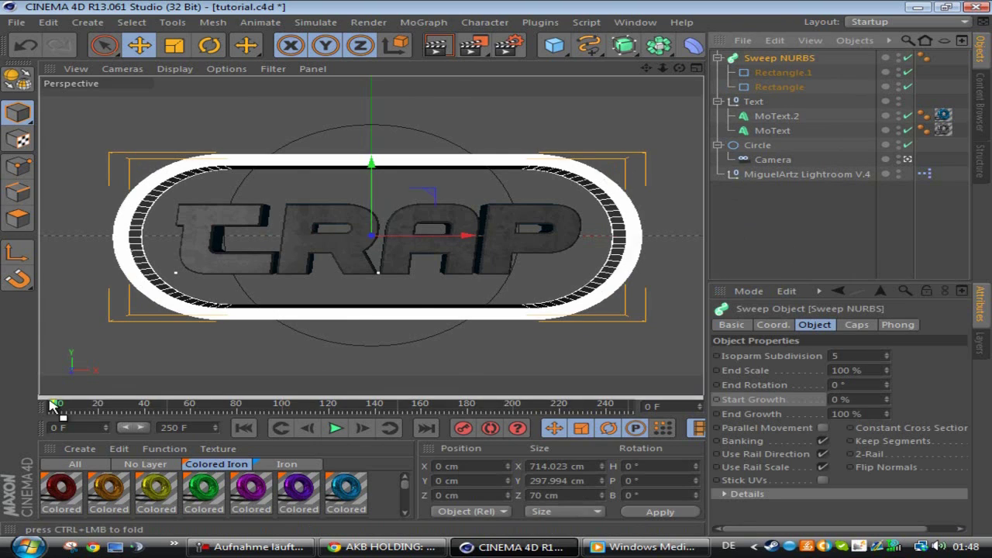
left_click(754, 236)
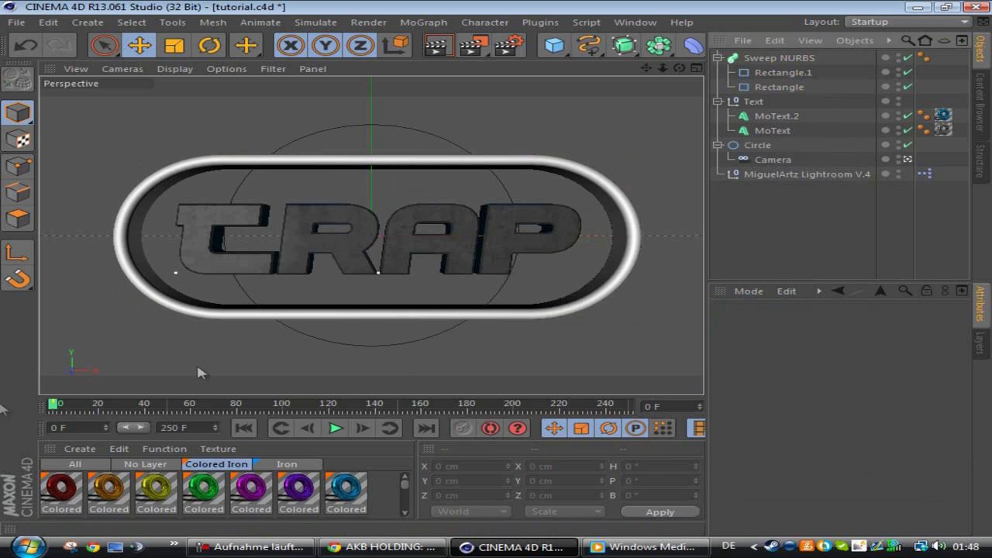
left_click(783, 60)
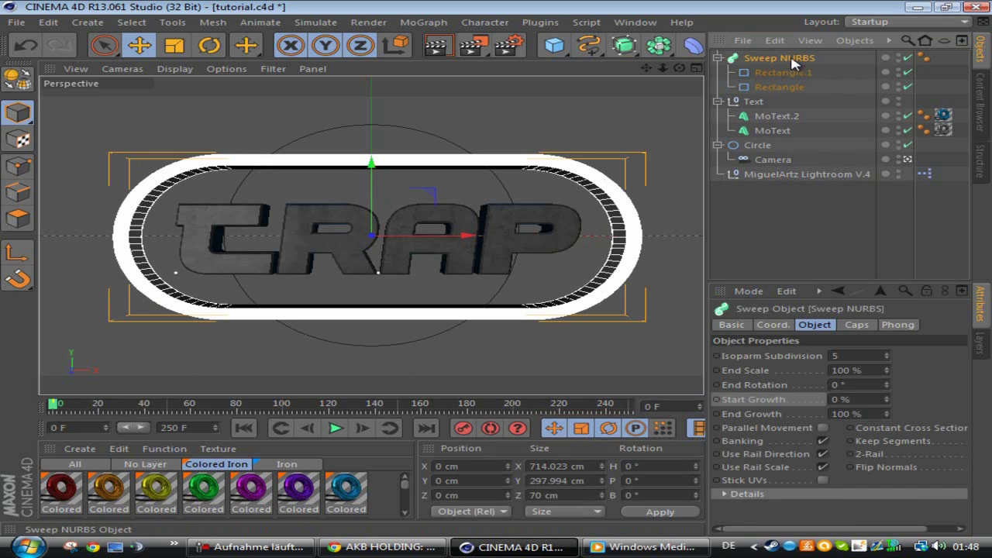
left_click(870, 414)
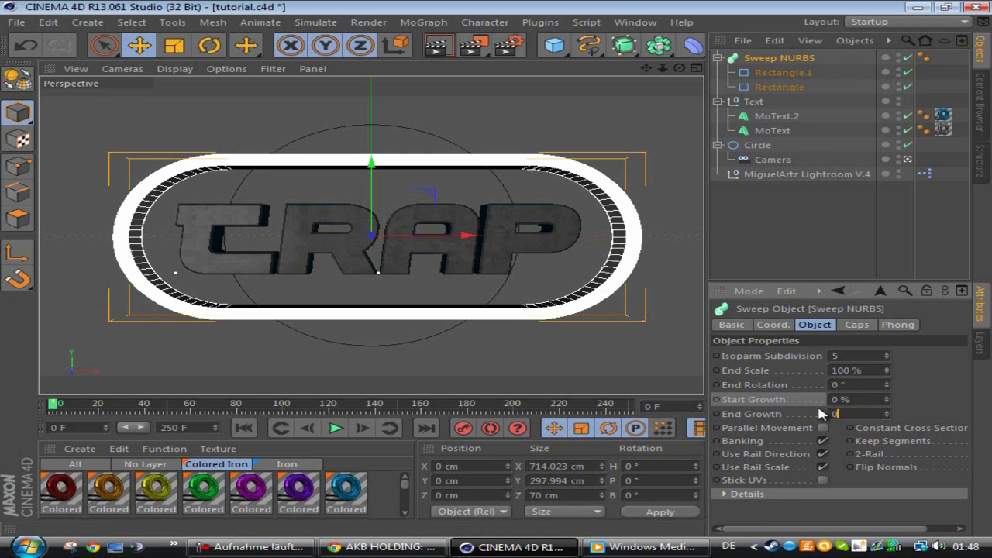
type("0")
key("Return")
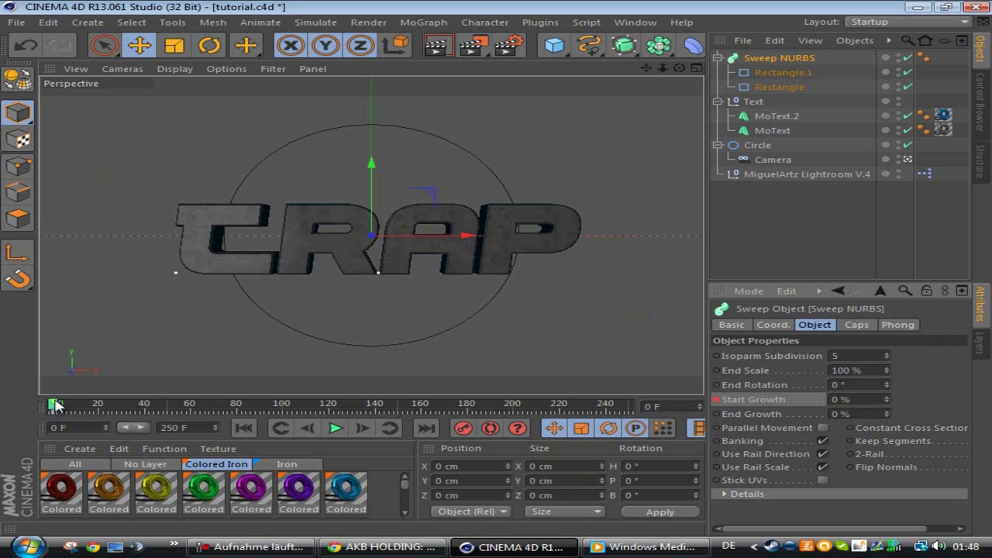
At frame 80, set the Sweep NURBS's End Growth to 100 % and record a keyframe for it
left_click_drag(56, 405, 246, 411)
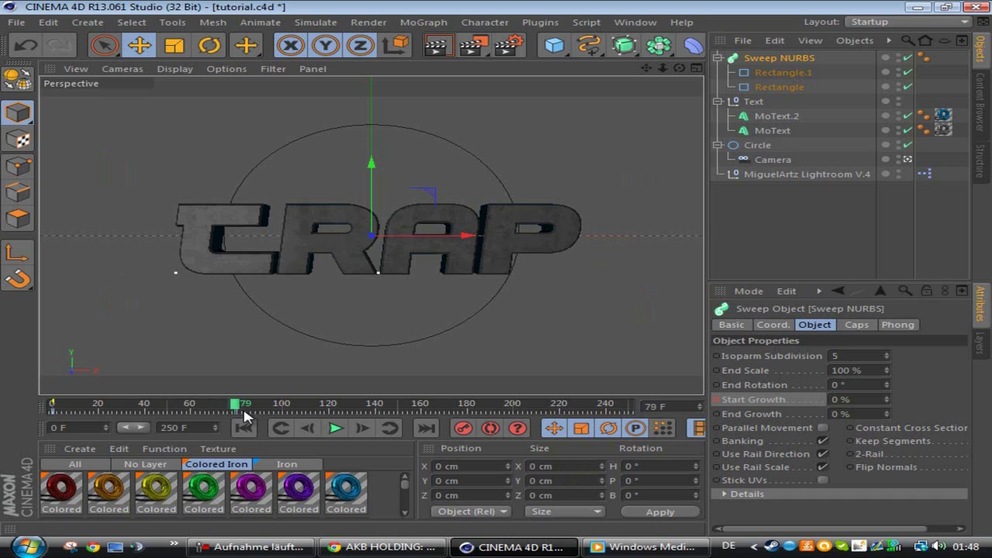
key("g")
left_click_drag(857, 413, 797, 405)
type("10")
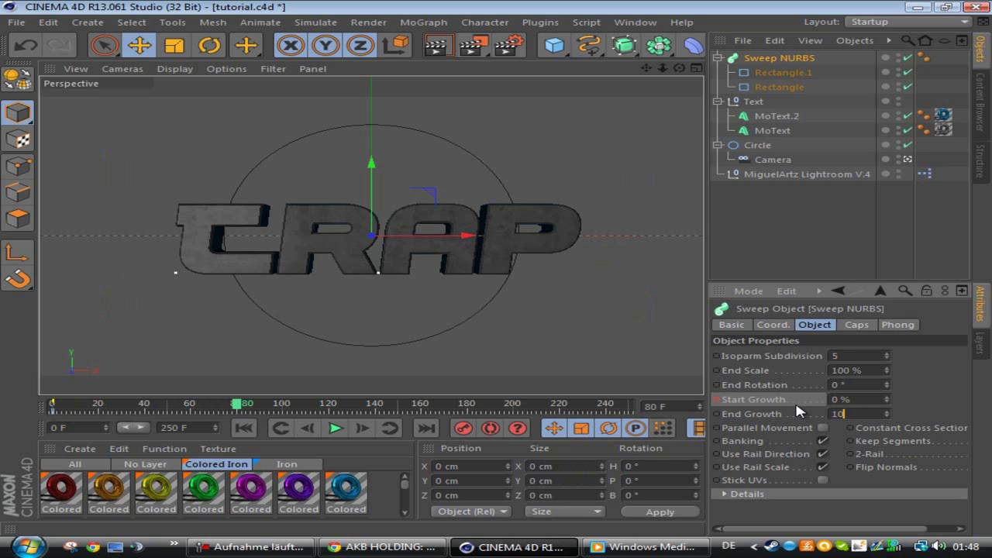
type("0")
key("Return")
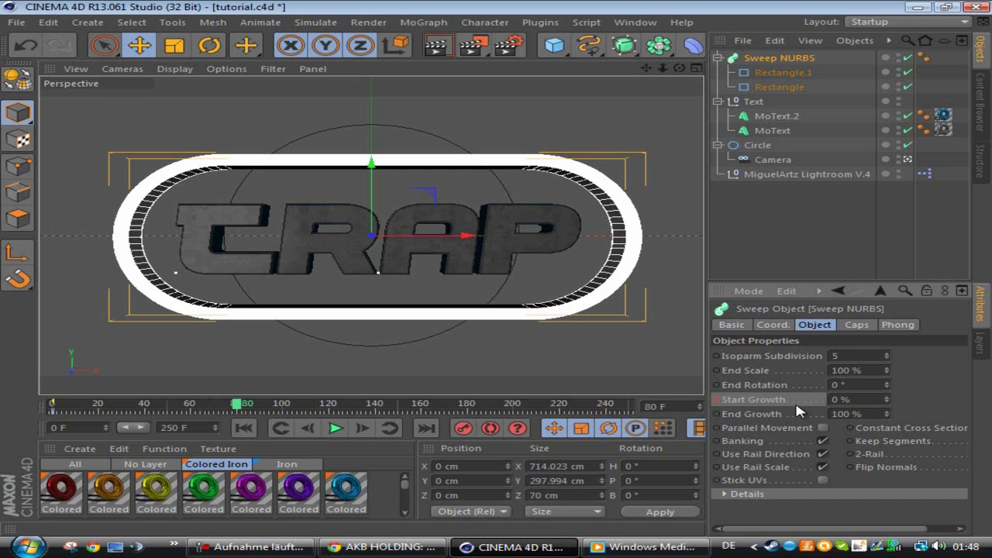
left_click(718, 415, "ctrl")
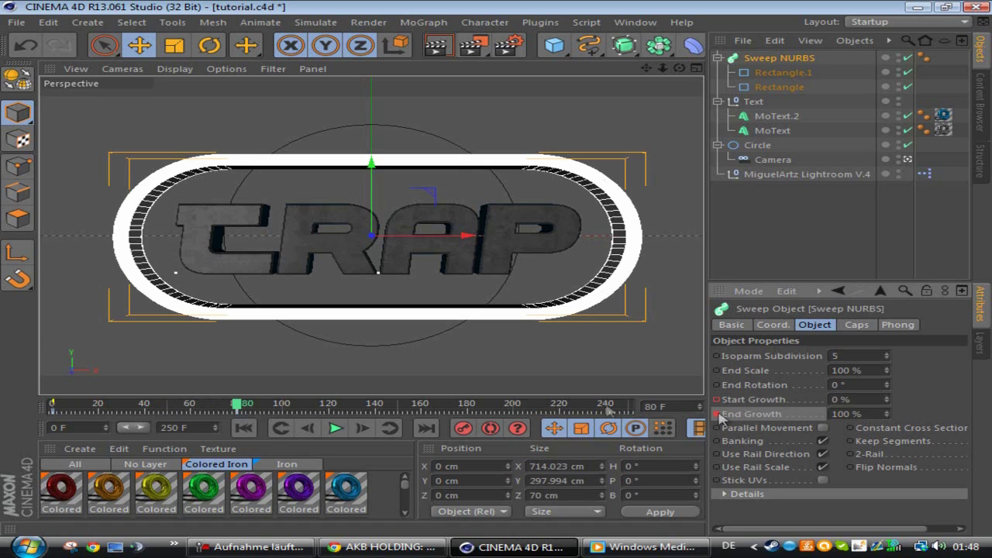
Return to frame 0, briefly play the animation to check the frame's growth, and reselect the Sweep NURBS
left_click_drag(236, 404, 2, 384)
left_click(894, 254)
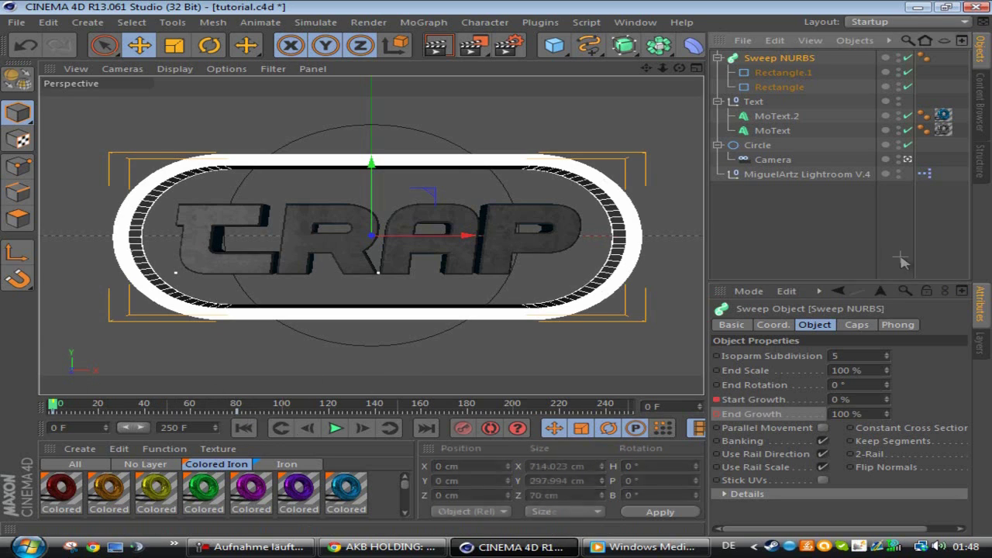
left_click(902, 261)
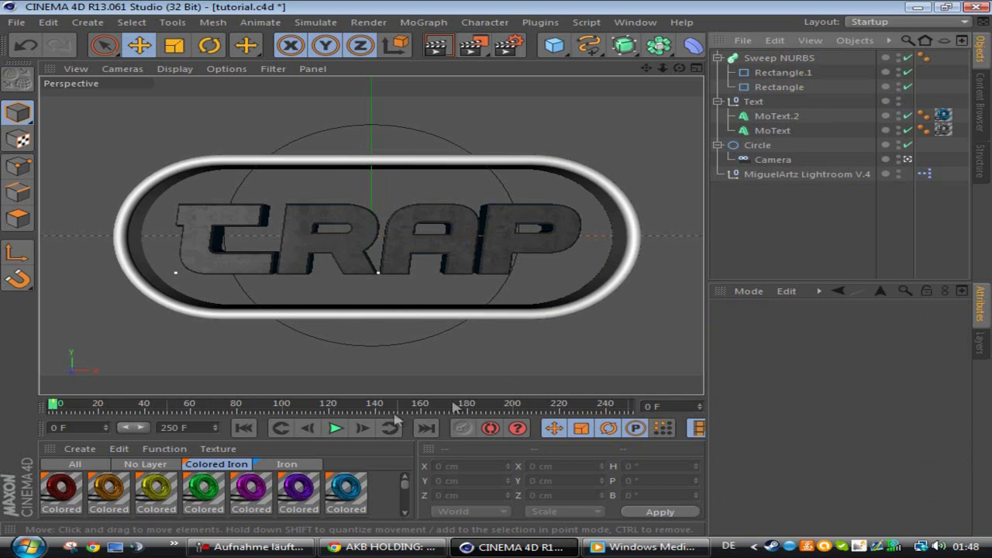
left_click(335, 429)
left_click(338, 430)
left_click(782, 59)
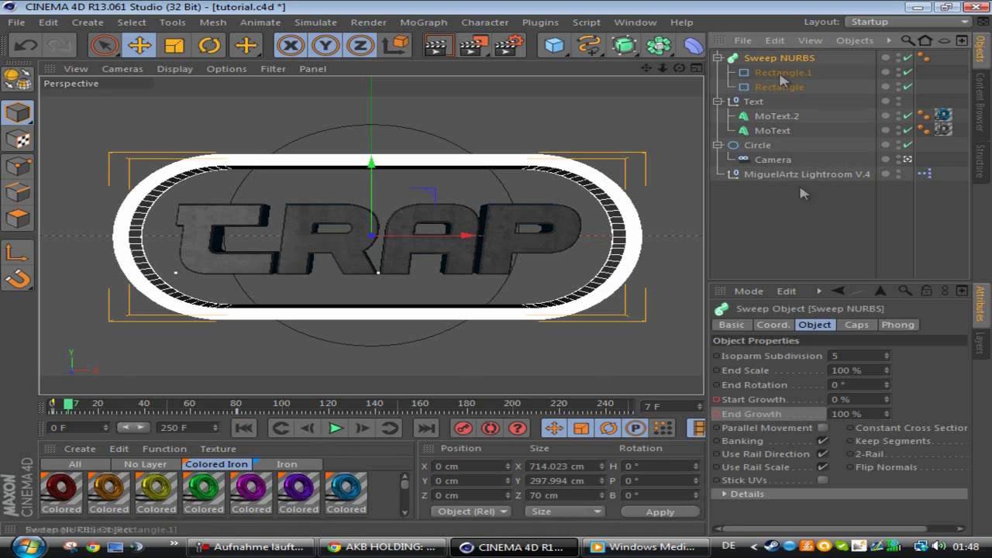
Set the Sweep NURBS's End Growth to 0 % at frame 0, keyframe it, and play the animation to check the frame's growth
left_click_drag(69, 405, 52, 404)
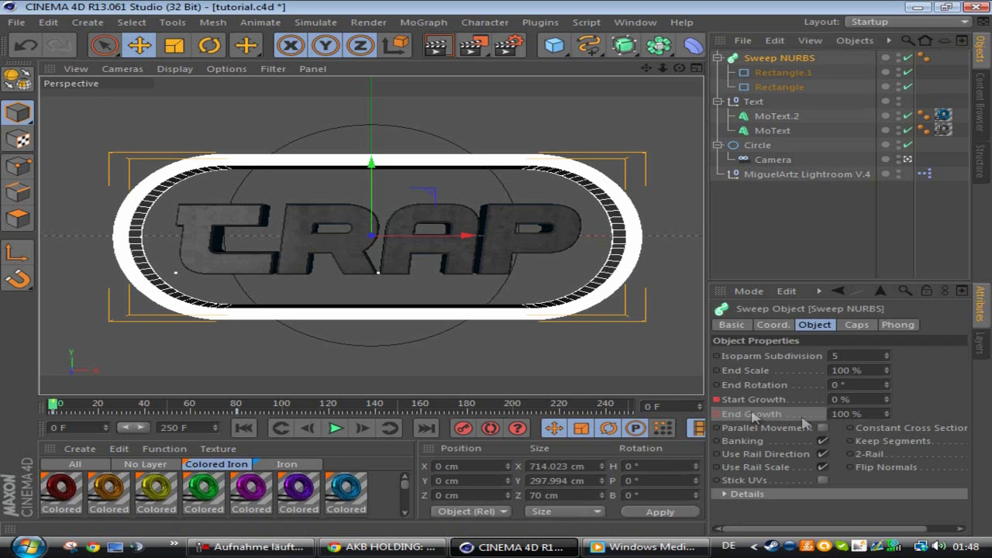
key("Return")
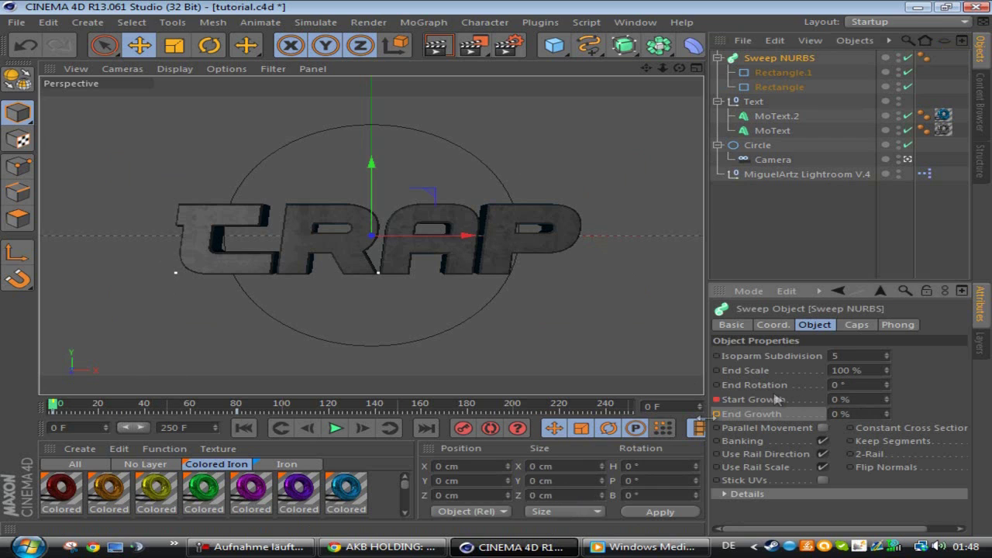
left_click(336, 428)
left_click(784, 245)
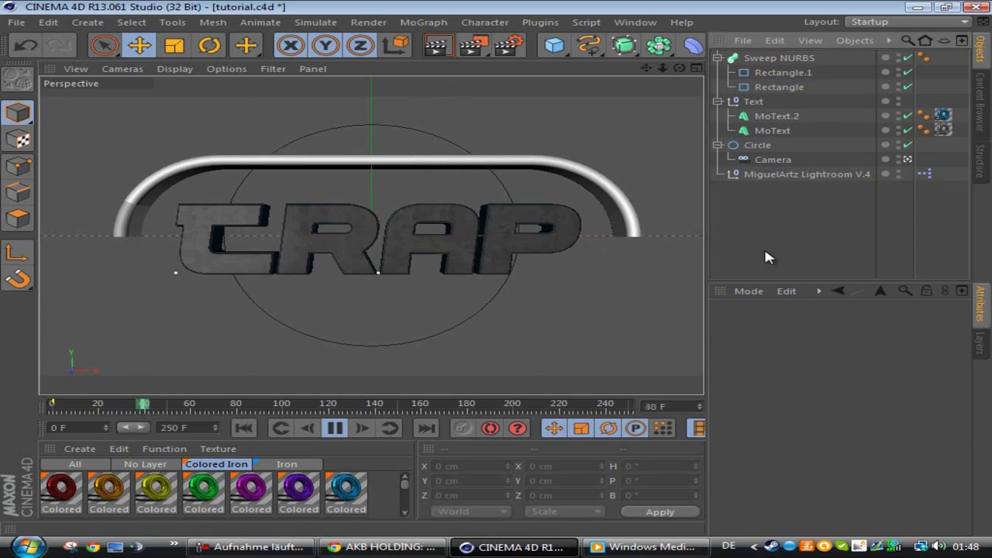
left_click(336, 428)
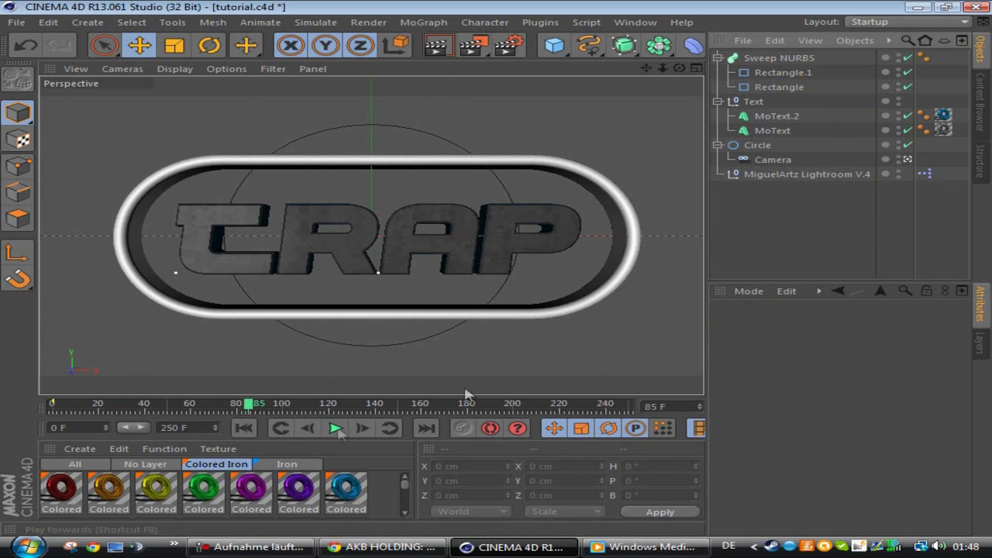
At frame 100, record a keyframe for the Sweep NURBS's Start Growth at 0 %
left_click(775, 59)
left_click(283, 405)
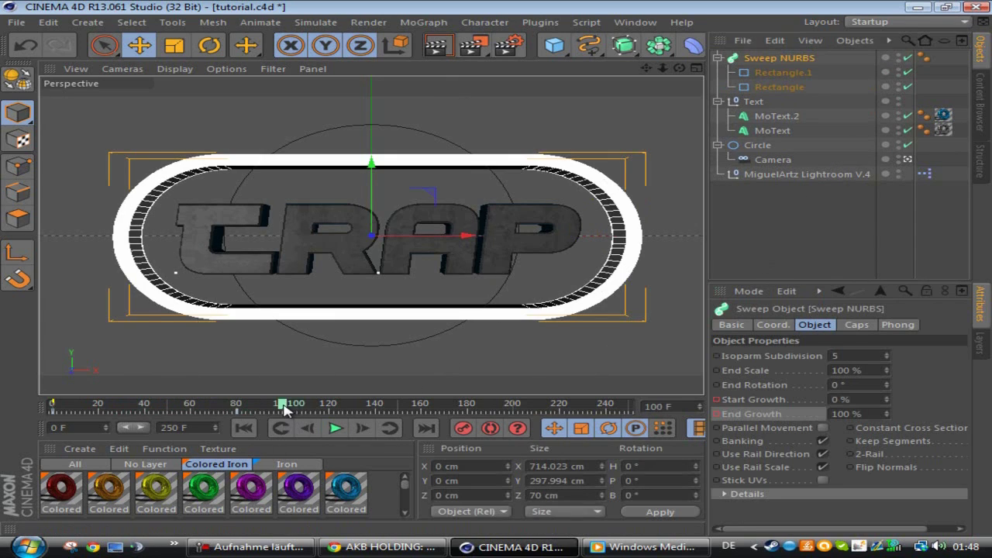
left_click(866, 399)
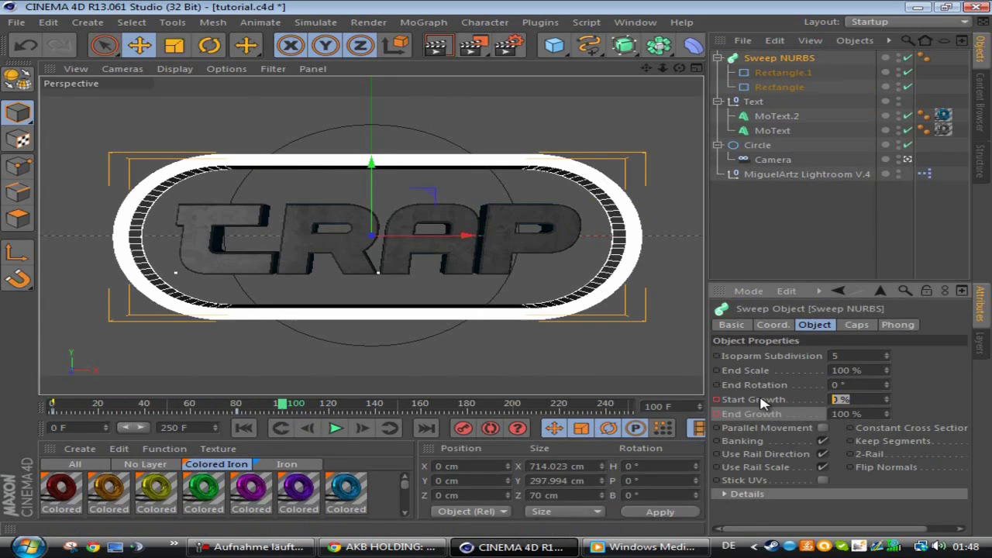
left_click(717, 400, "ctrl")
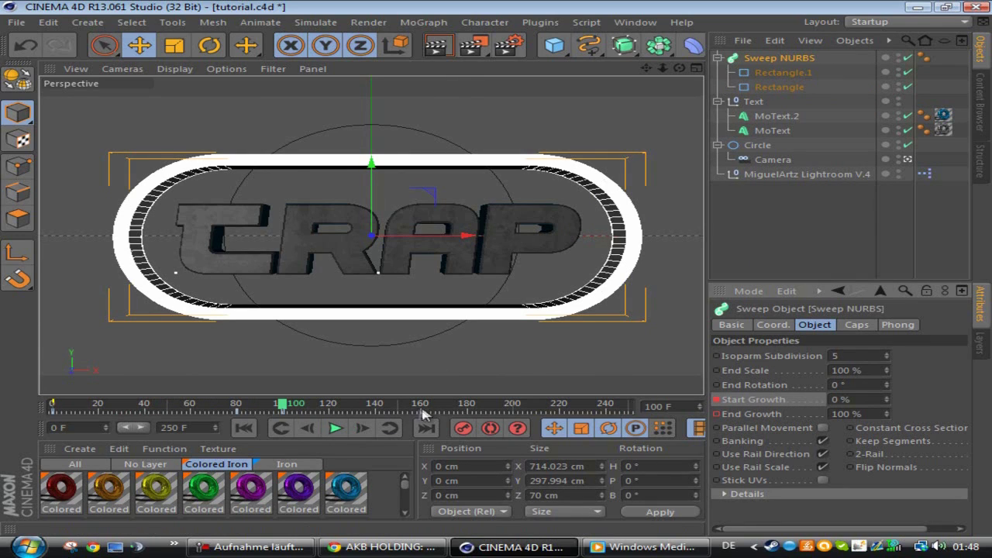
At frame 180, set the Sweep NURBS's Start Growth to 100 % and record a keyframe for it
left_click(463, 409)
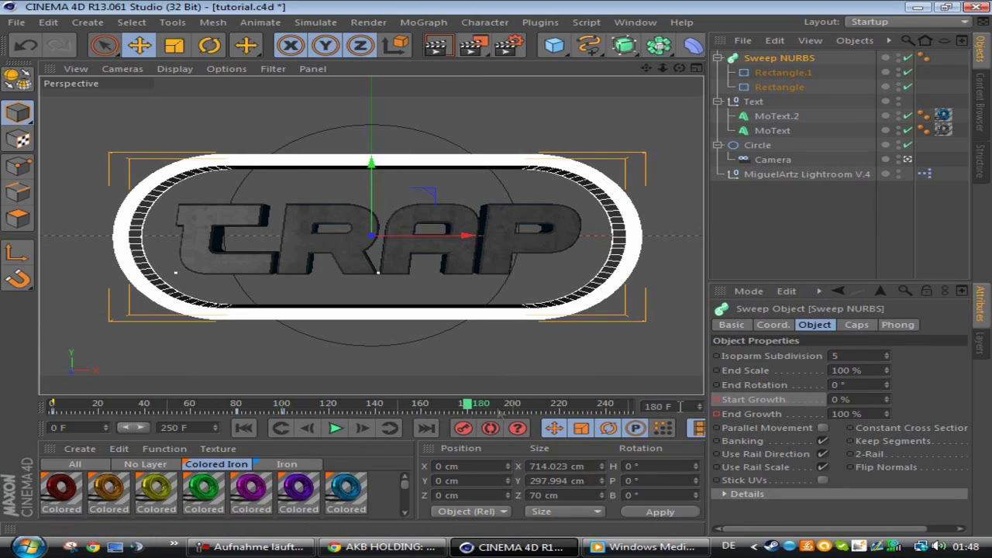
left_click(852, 398)
type("100")
key("Return")
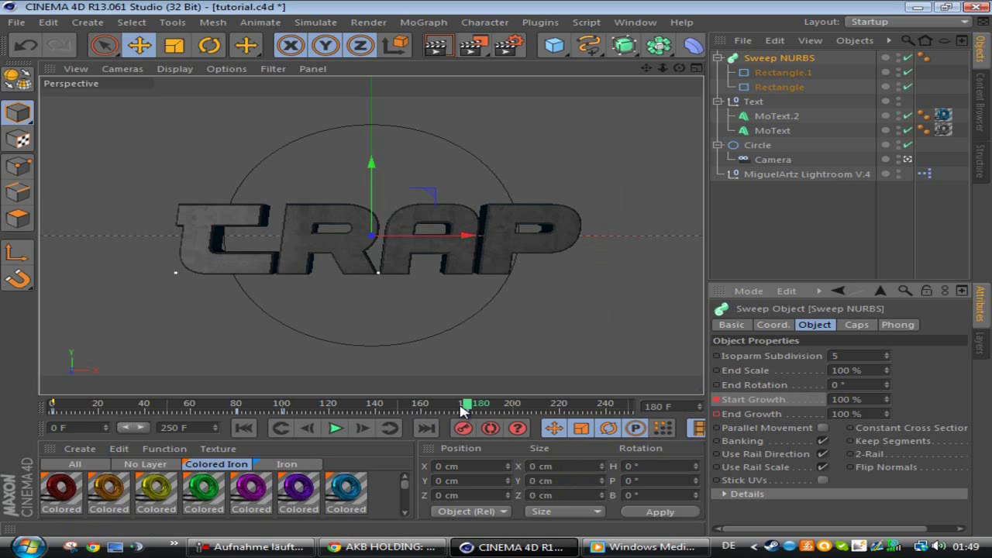
Play the animation from frame 0 to check the frame growing in and out, and return to frame 0
left_click_drag(463, 409, 48, 386)
left_click(741, 261)
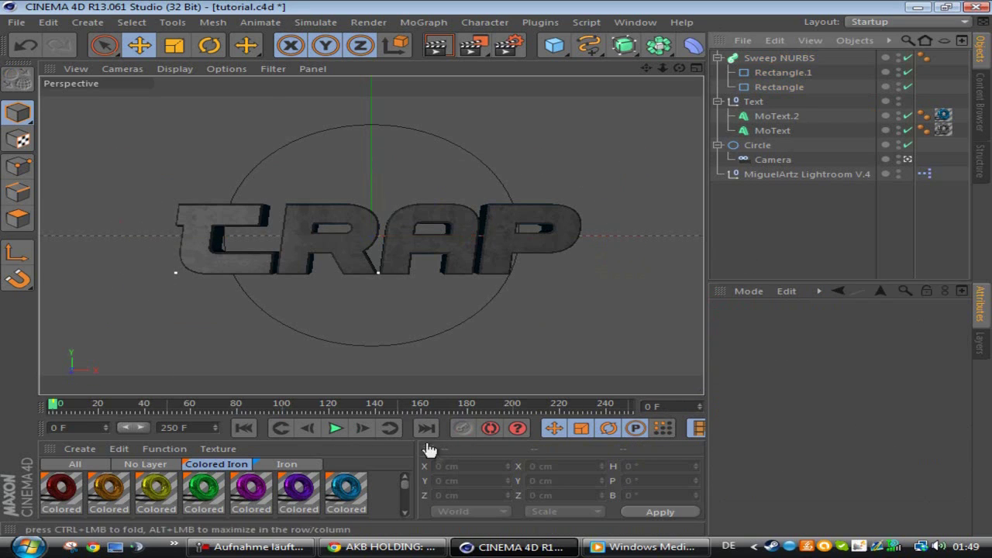
left_click(335, 431)
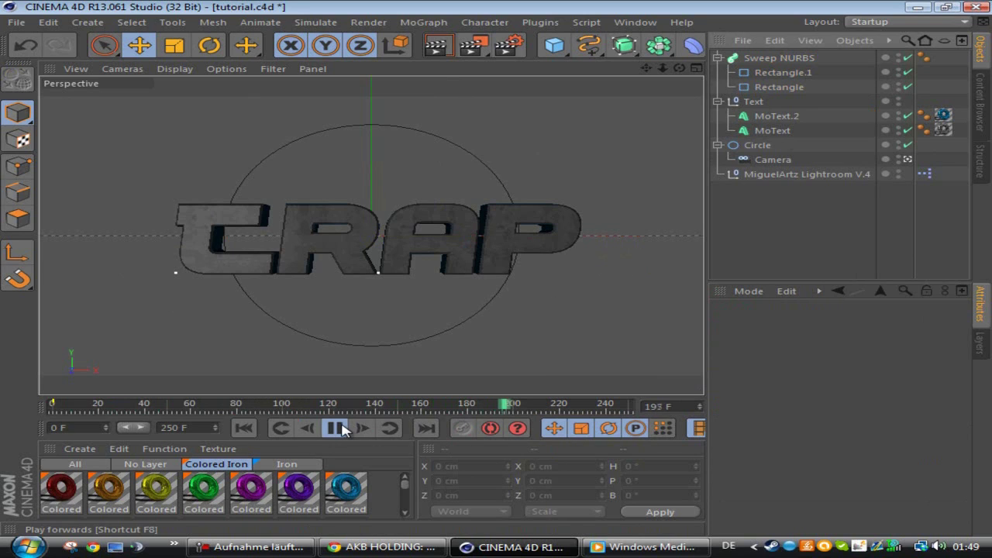
left_click(337, 429)
left_click_drag(508, 406, 52, 405)
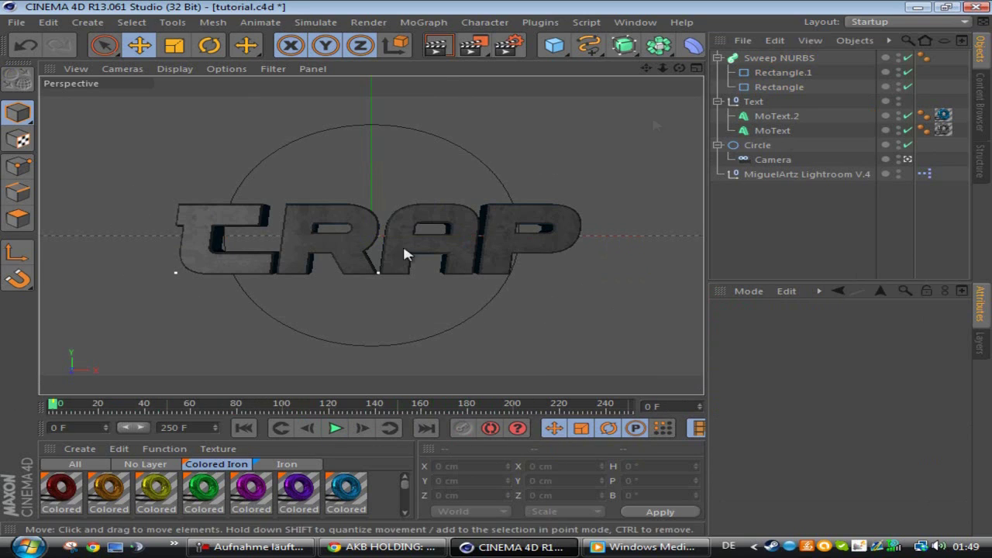
Delete all of the Sweep NURBS's growth keyframes from the timeline and clear the object selection
left_click(750, 60)
left_click_drag(500, 419, 8, 405)
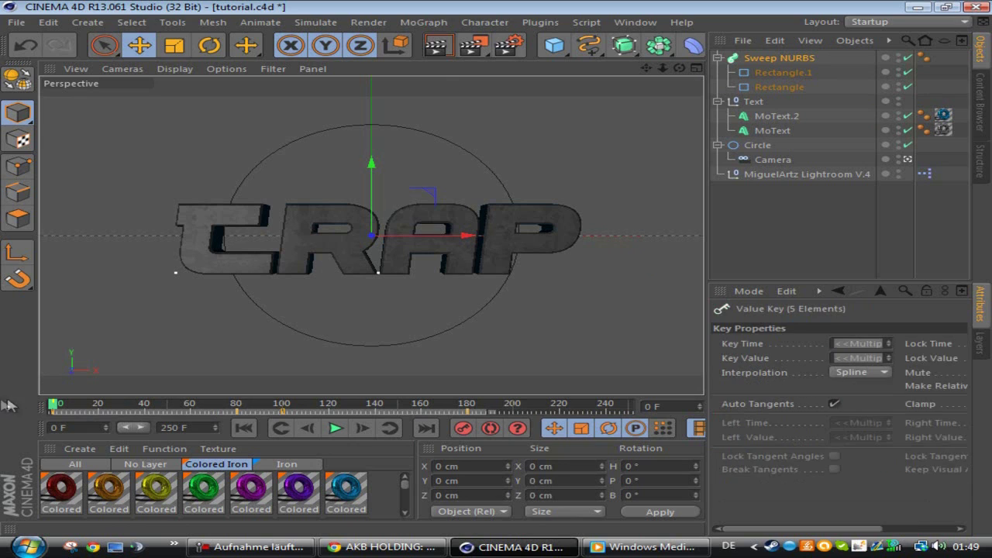
left_click(765, 203)
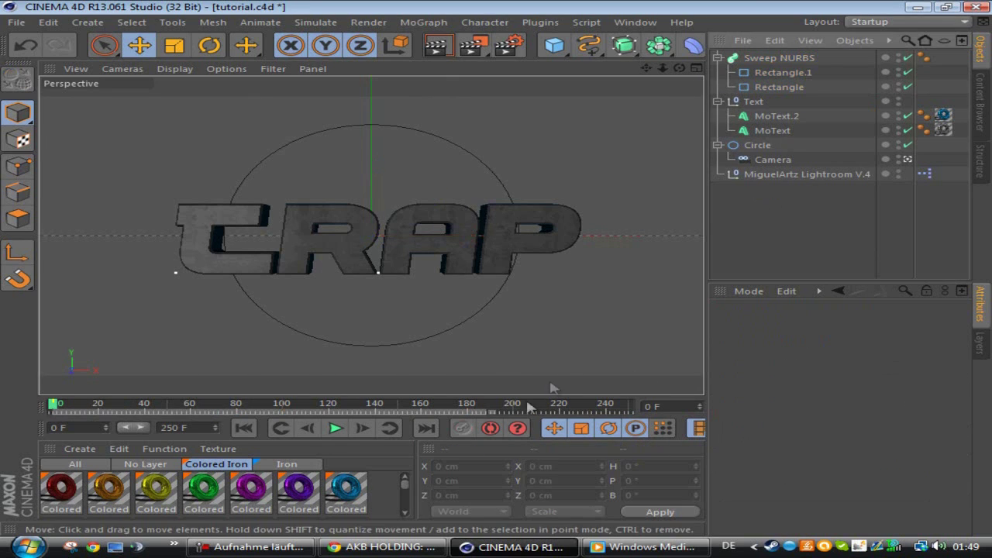
At frame 0, set the Sweep NURBS's End Growth to 100 % and record a keyframe for it
left_click(791, 59)
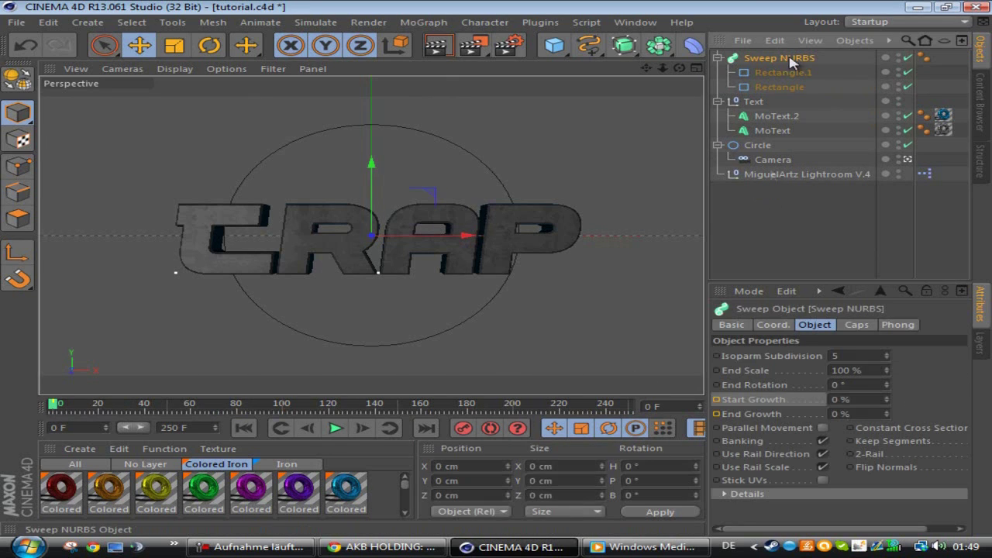
left_click(867, 400)
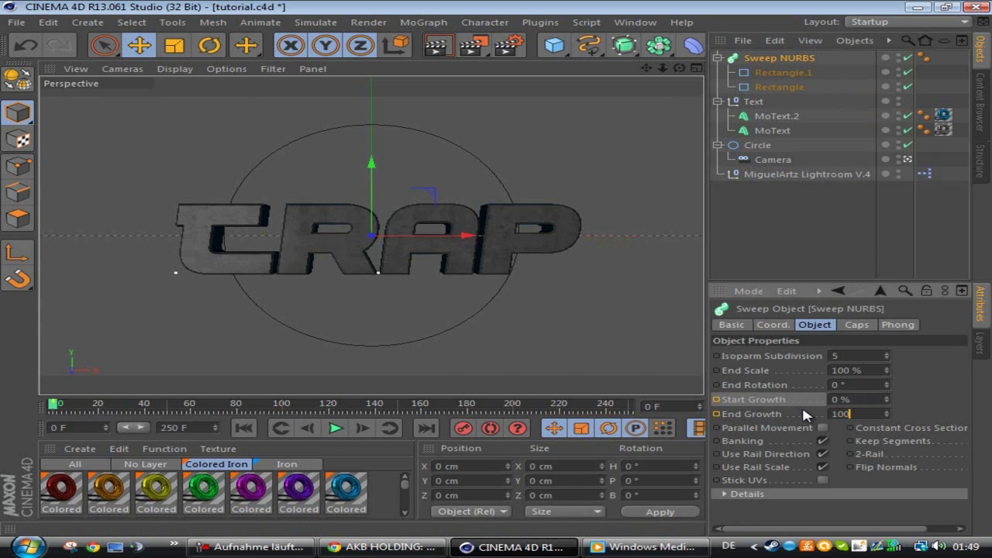
key("Return")
left_click(717, 414, "ctrl")
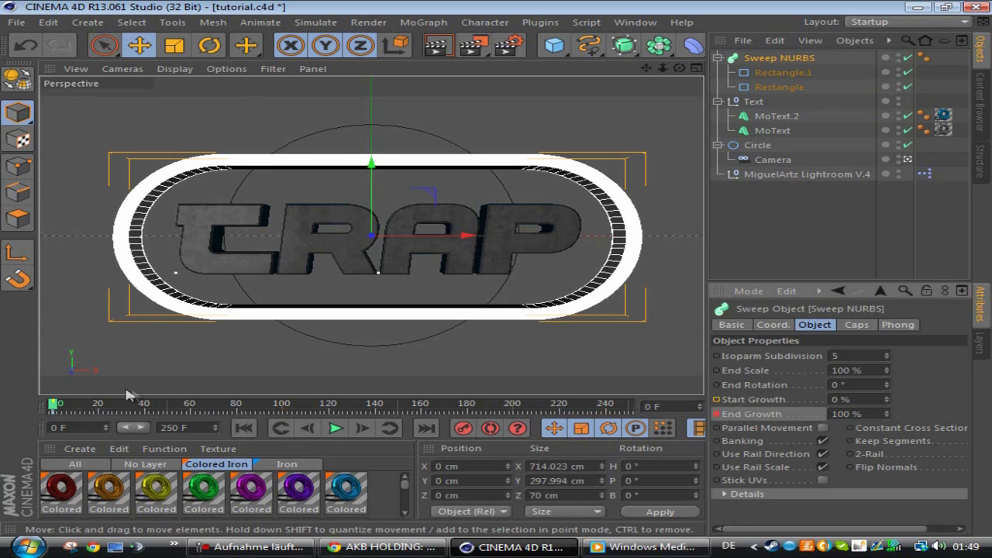
At frame 10, set the Sweep NURBS's Start Growth to 100 % and record a keyframe for it
left_click(80, 405)
key("f")
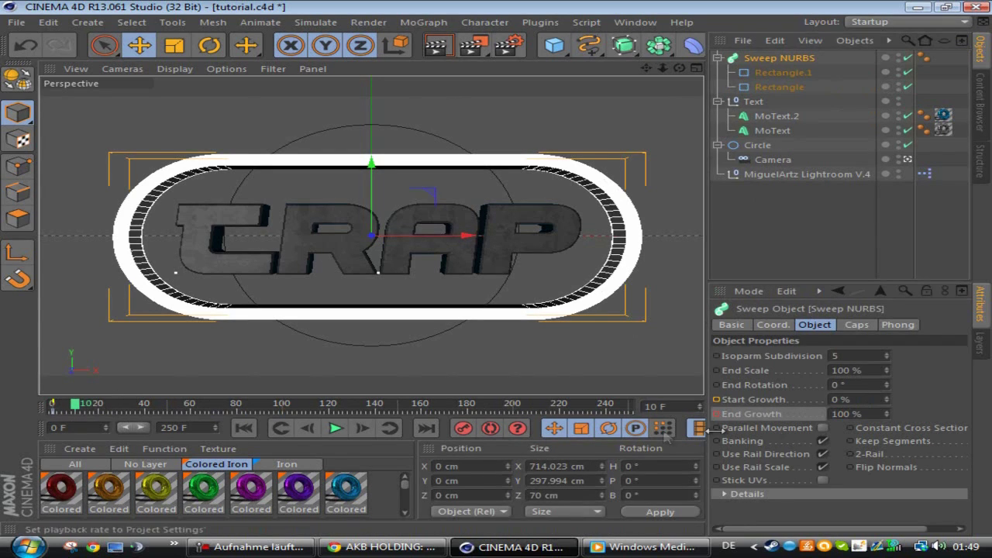
left_click(876, 399)
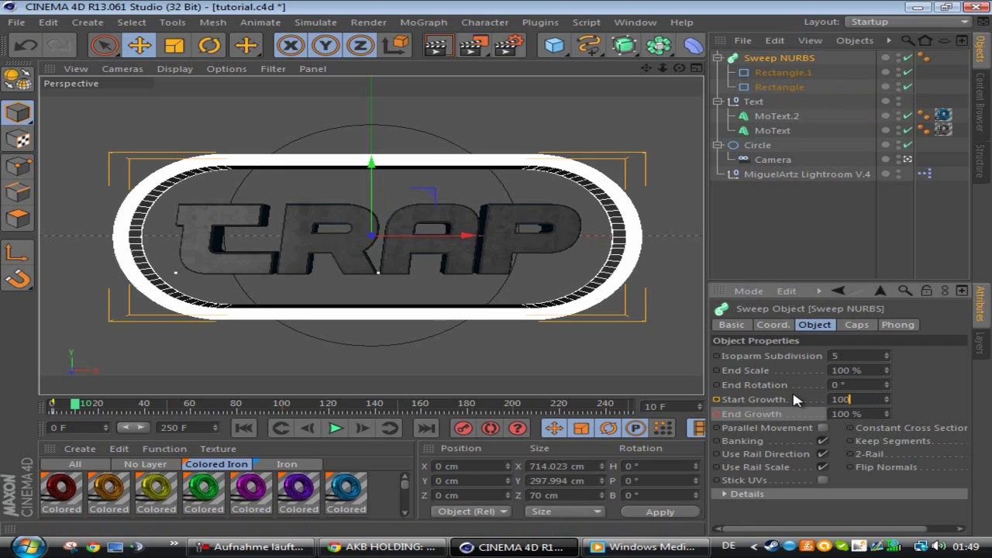
type("100")
key("Return")
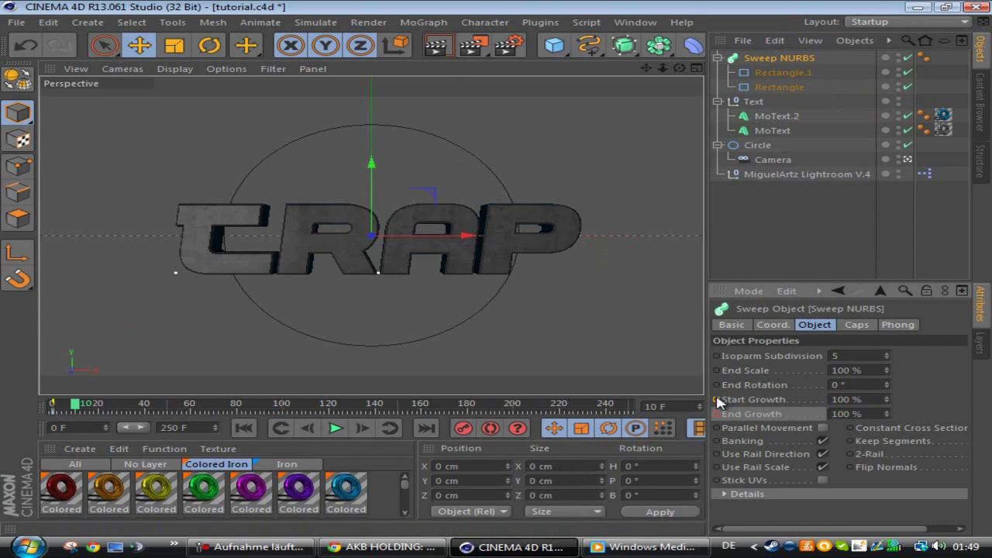
left_click(717, 400, "ctrl")
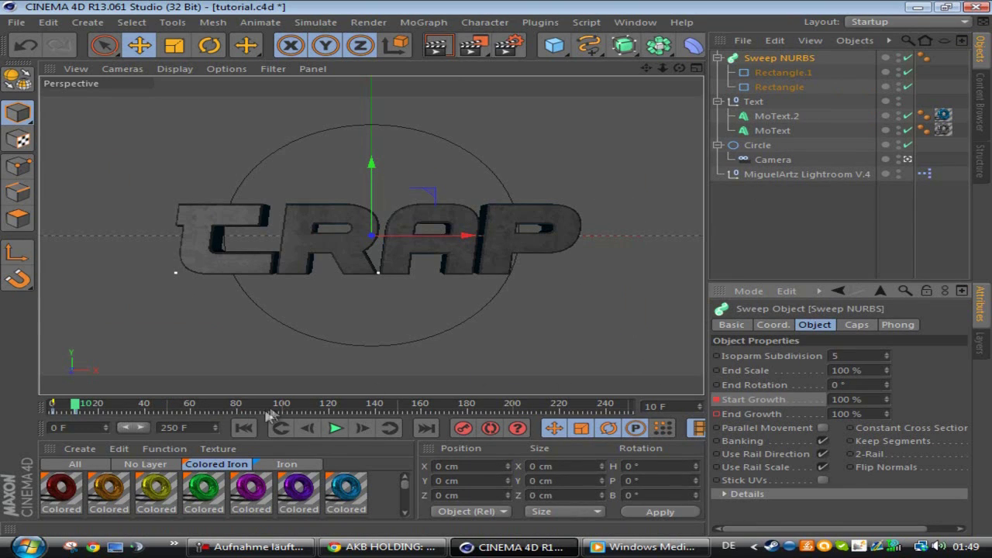
At frame 80, set the Sweep NURBS's End Growth to 0 % and record a keyframe for it
left_click(239, 406)
left_click(780, 87)
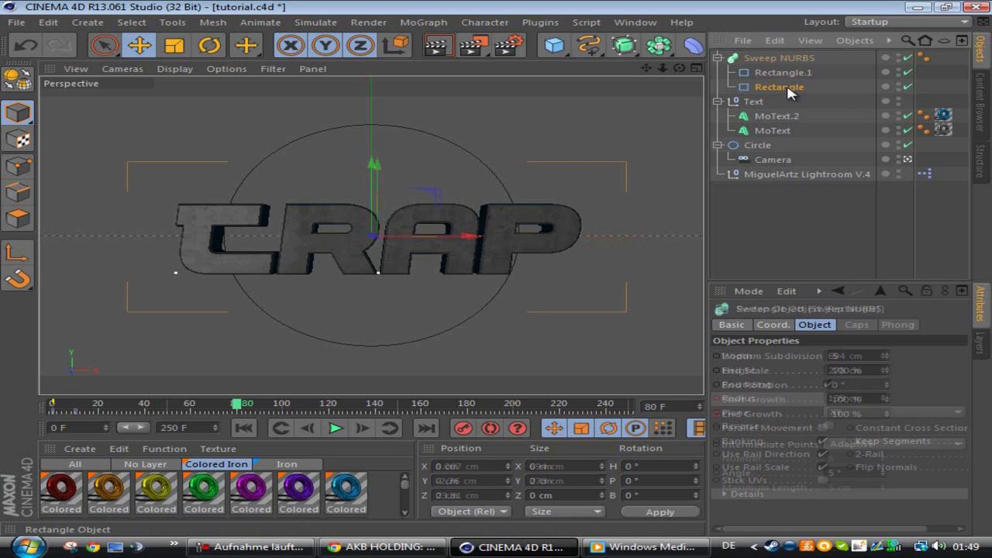
left_click(779, 59)
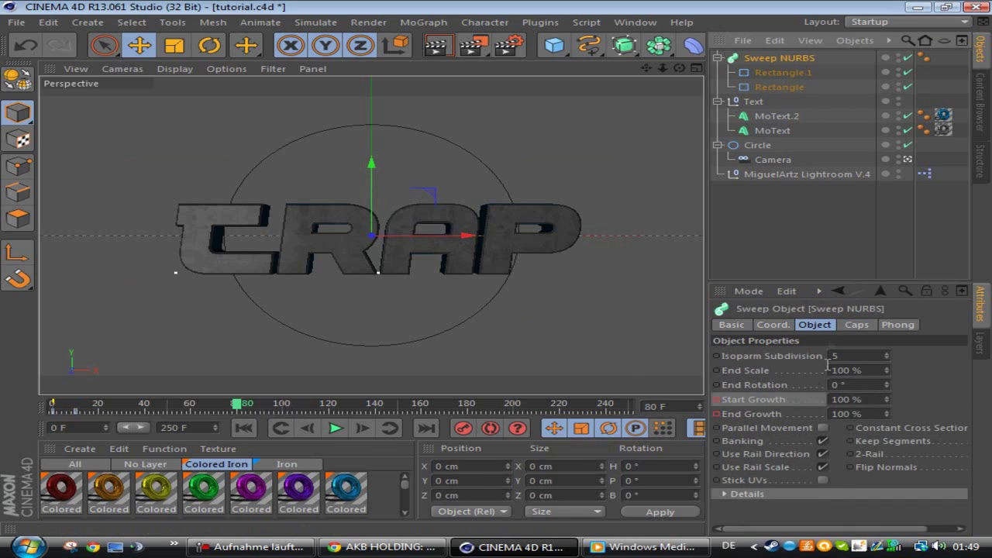
double_click(879, 414)
type("0")
key("Return")
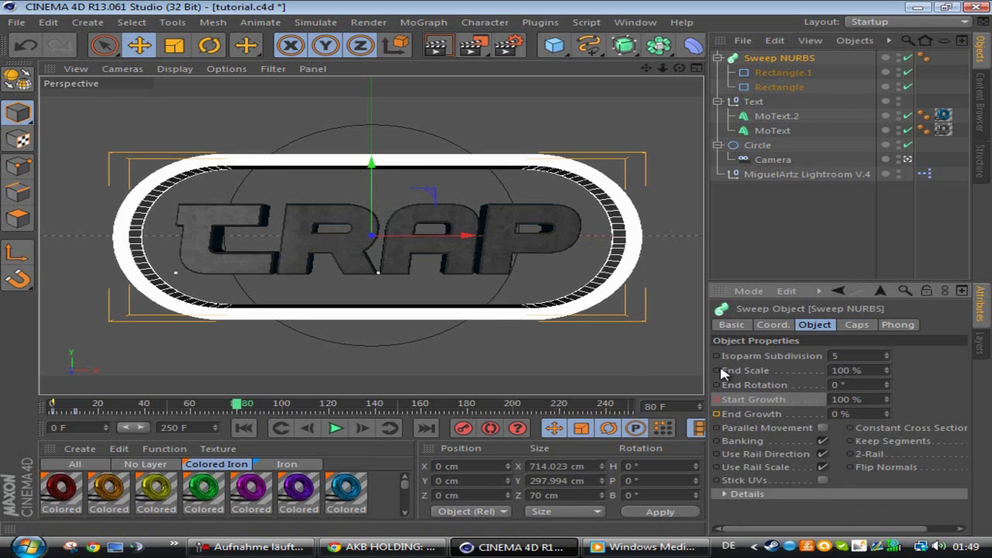
left_click(716, 414)
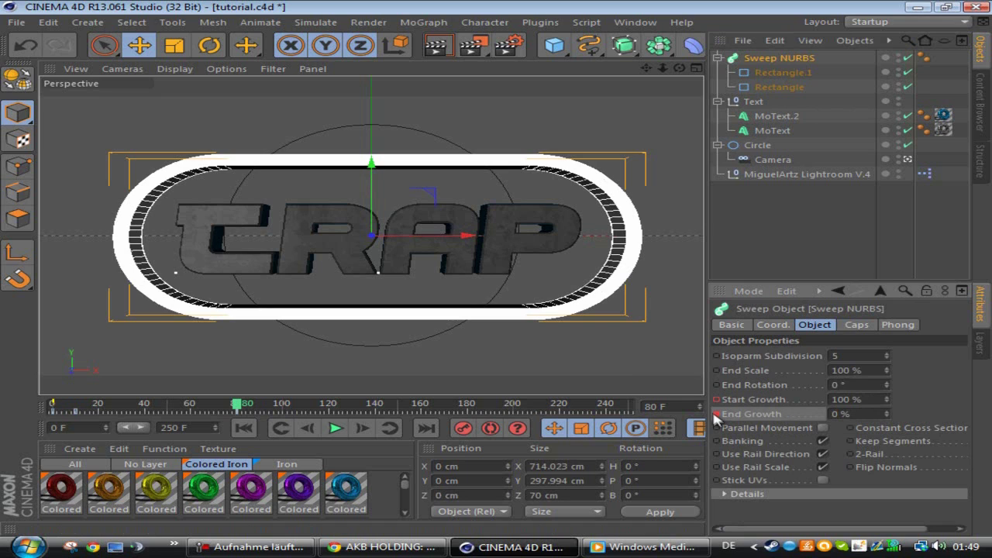
At frame 90, set the Sweep NURBS's Start Growth to 0 % and record a keyframe for it
left_click(292, 408)
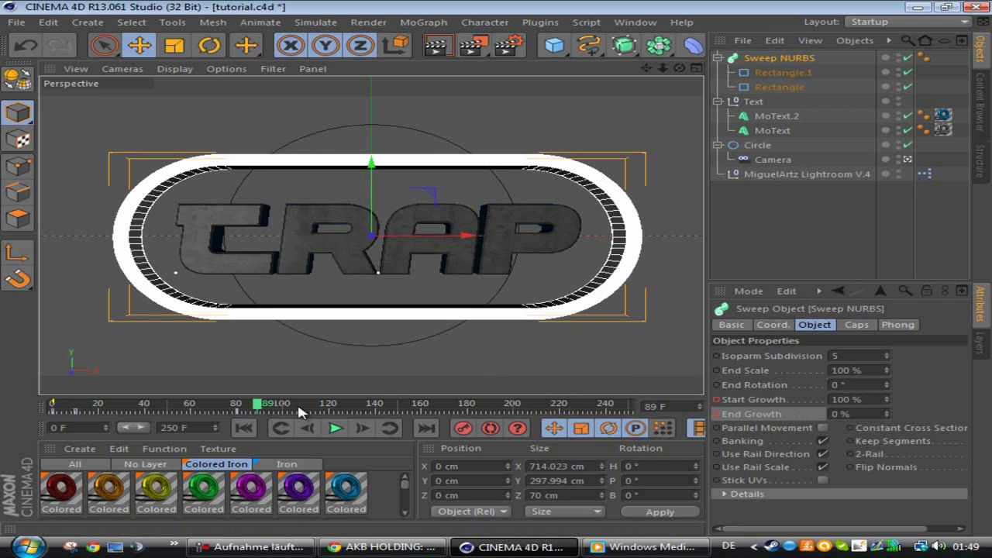
left_click(872, 398)
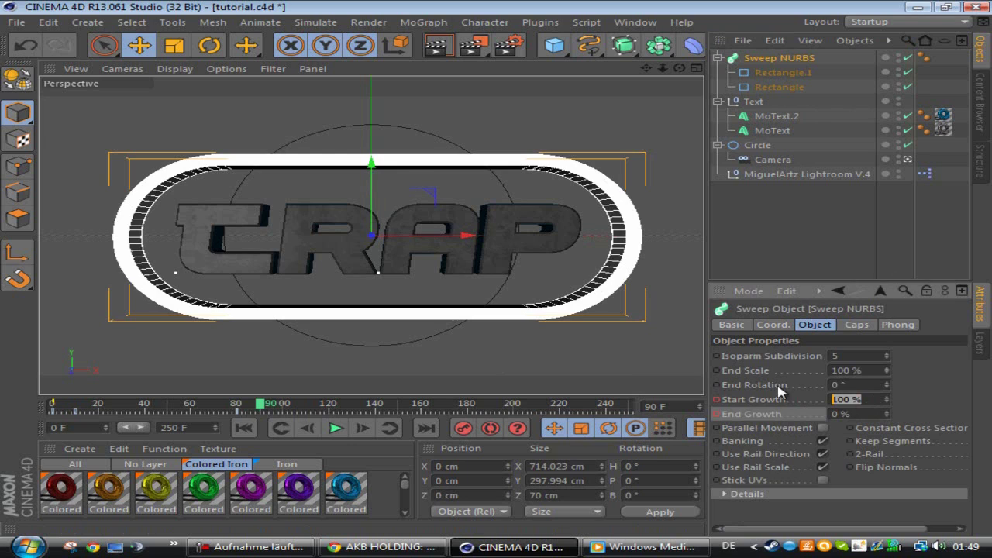
key("Return")
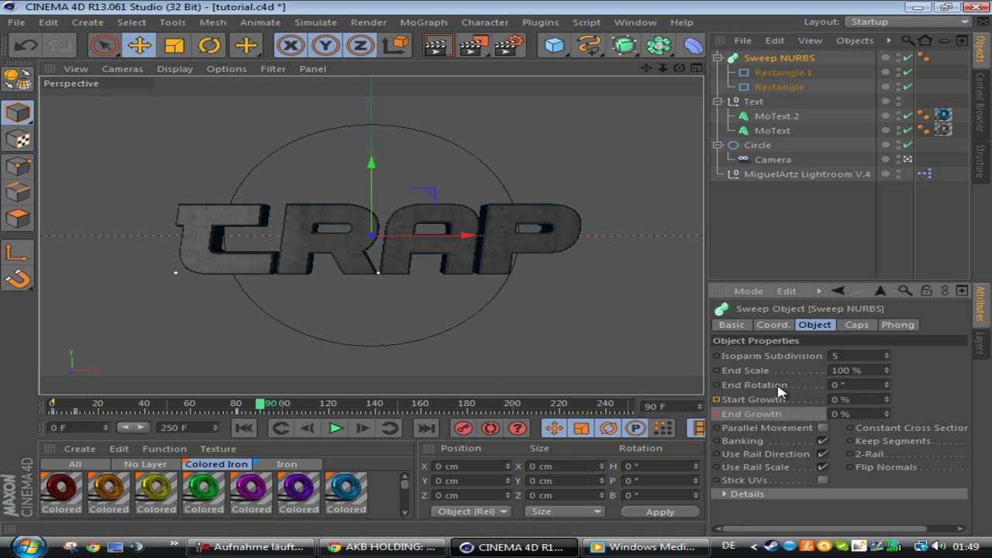
left_click(718, 400, "ctrl")
Return to frame 0 and play the animation to check the segment travelling around the text
left_click_drag(259, 405, 51, 404)
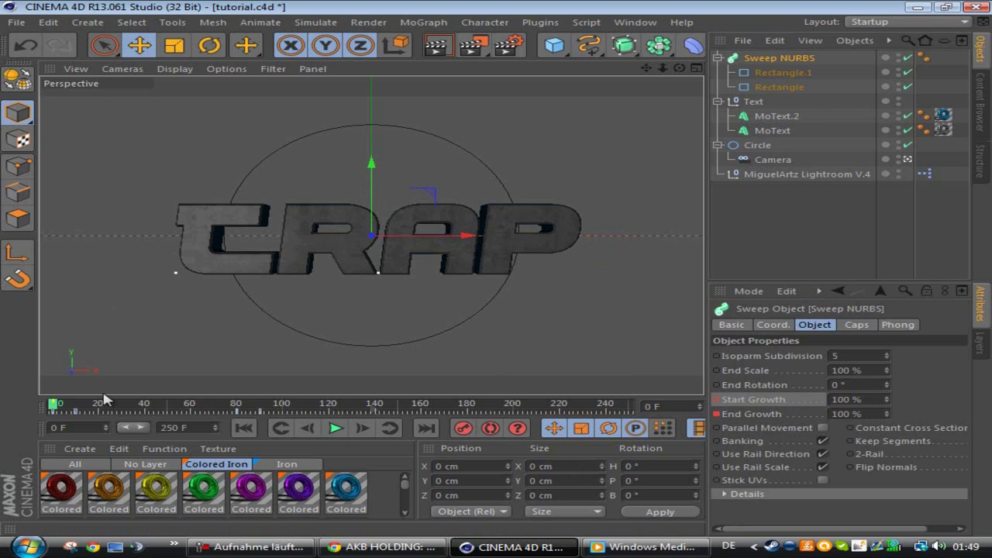
left_click(336, 428)
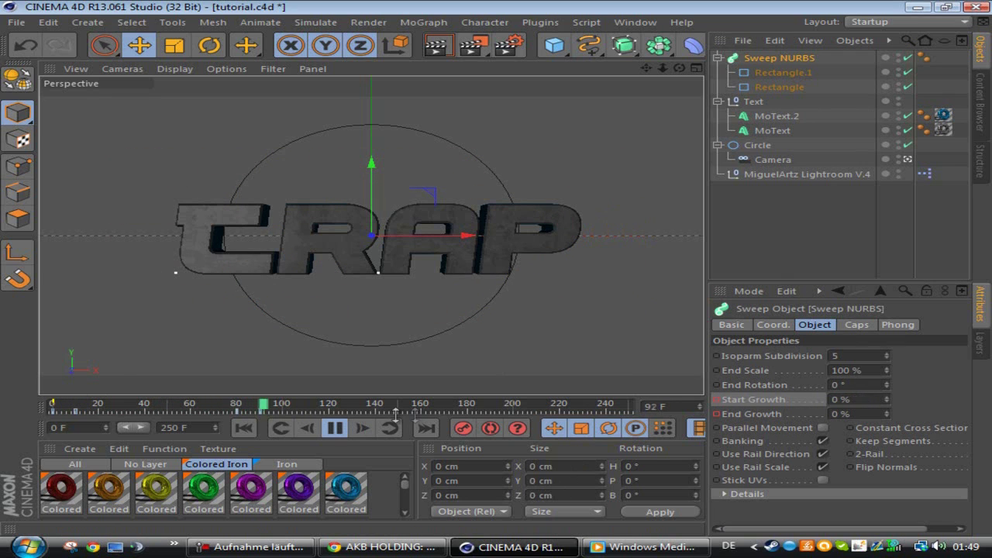
left_click(335, 428)
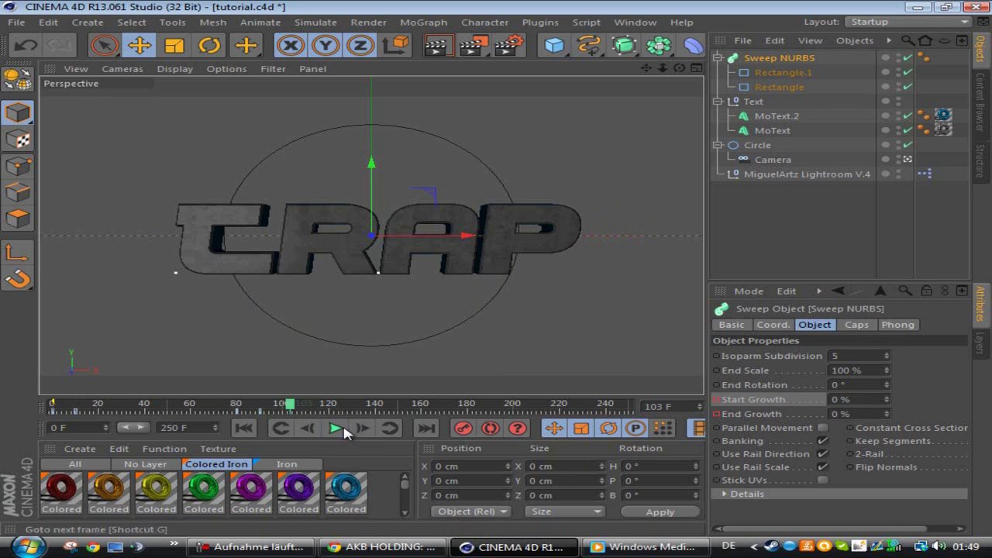
Move the Start Growth keyframe at frame 90 to frame 85 and the one at frame 10 to frame 5
left_click(249, 408)
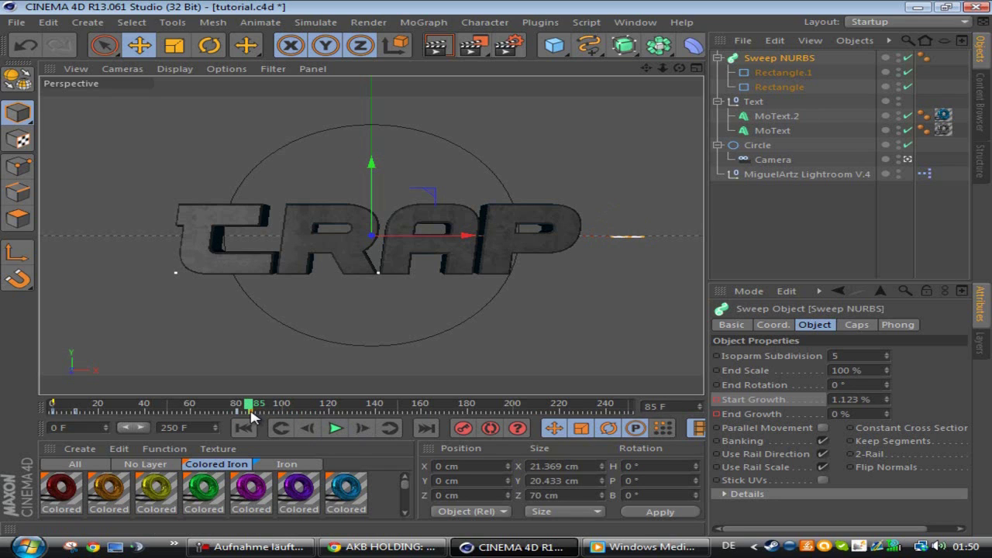
left_click_drag(251, 412, 249, 411)
left_click(74, 410)
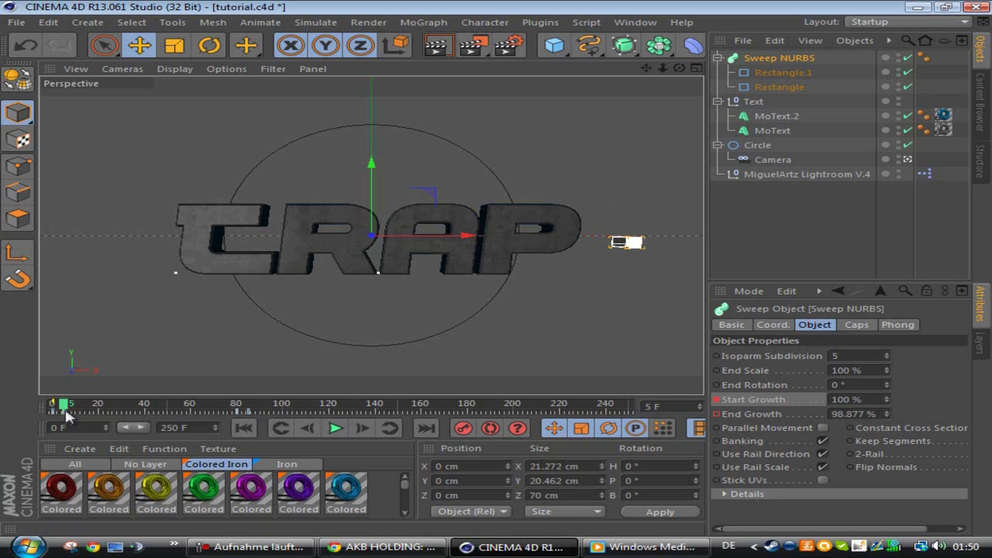
Clear the object selection, play the animation to check the retimed segment, and go to frame 91
left_click(790, 239)
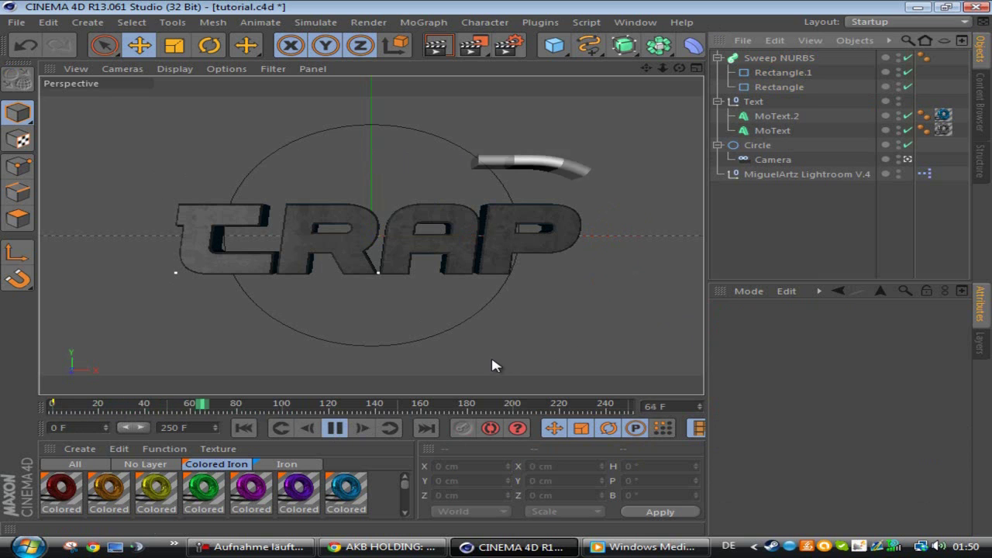
left_click(264, 410)
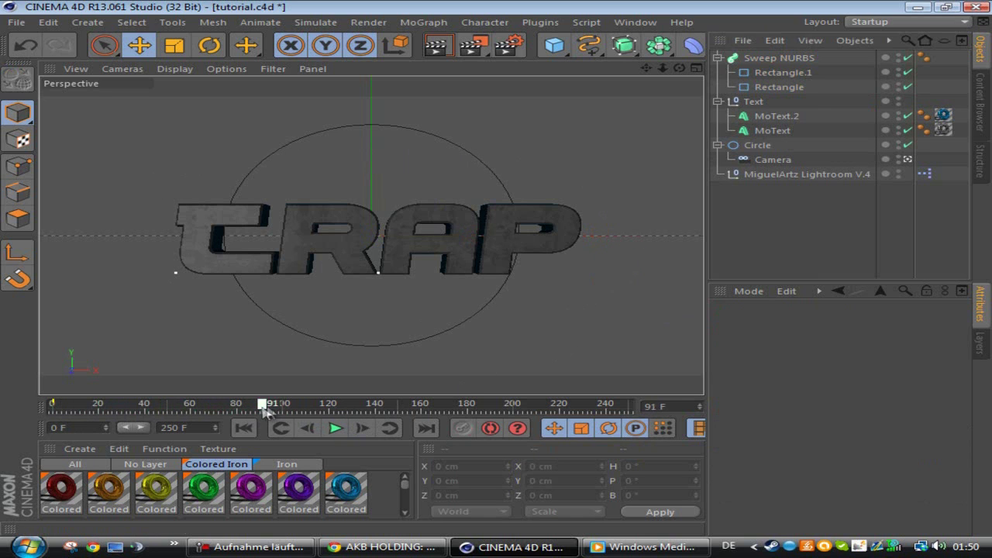